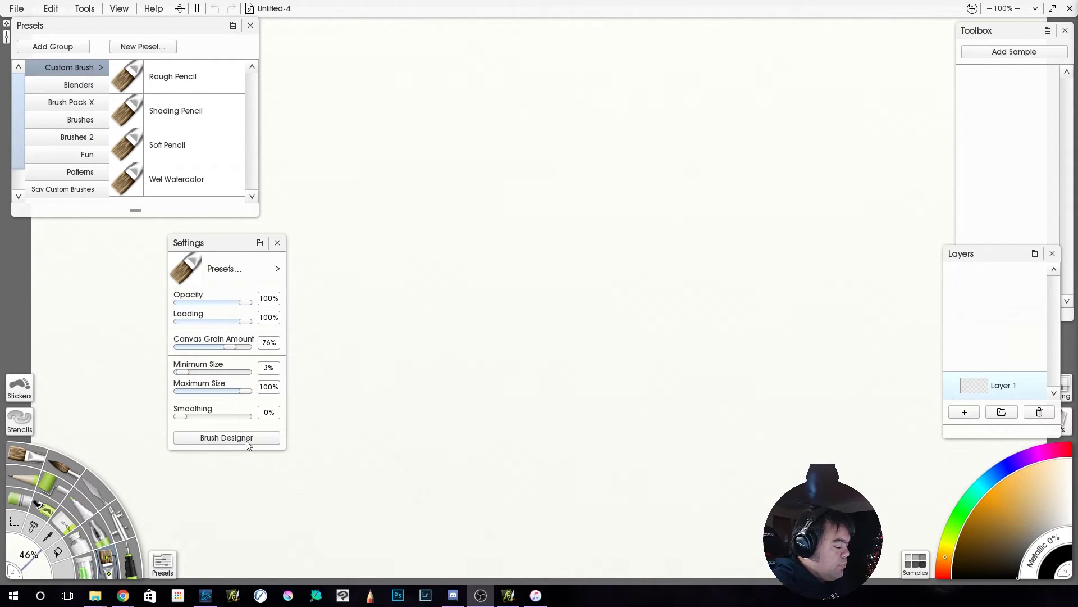
Open the Brush Designer, enable Pick Up Color, and set the brush colour to orange
click(246, 439)
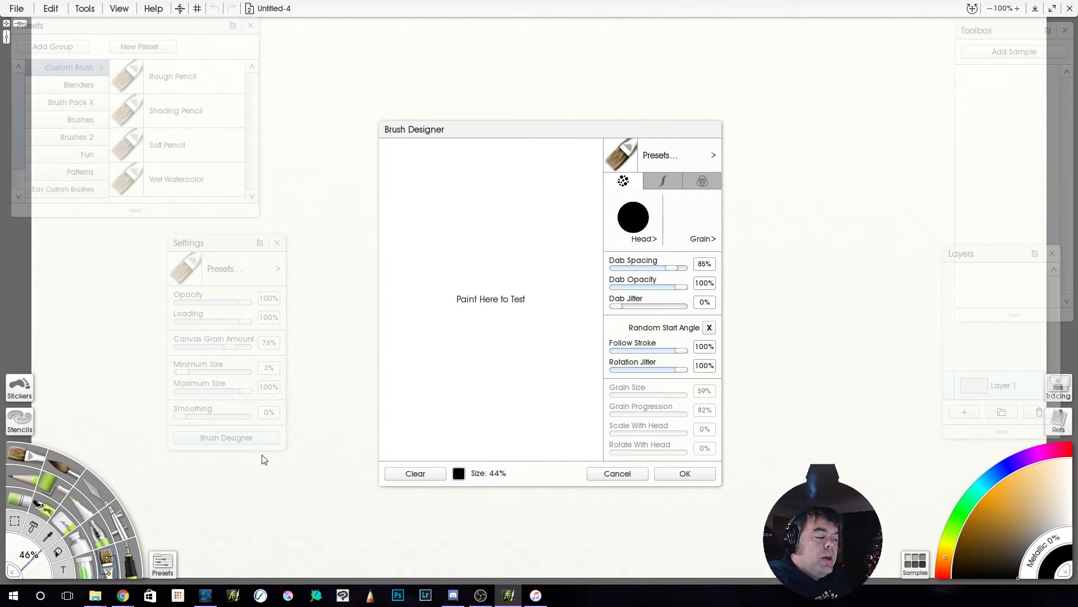
click(702, 182)
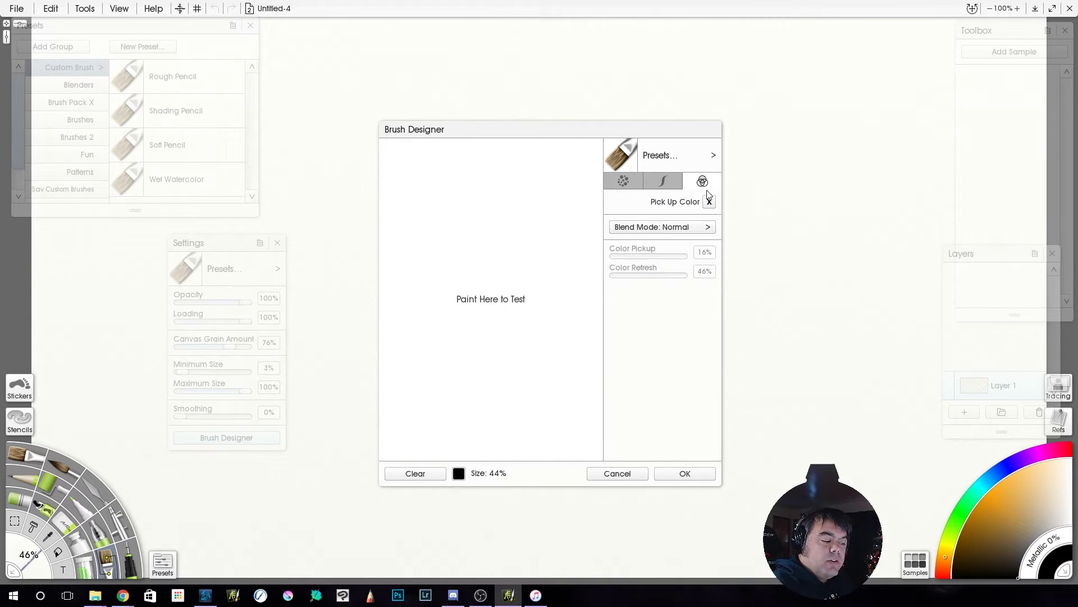
click(708, 201)
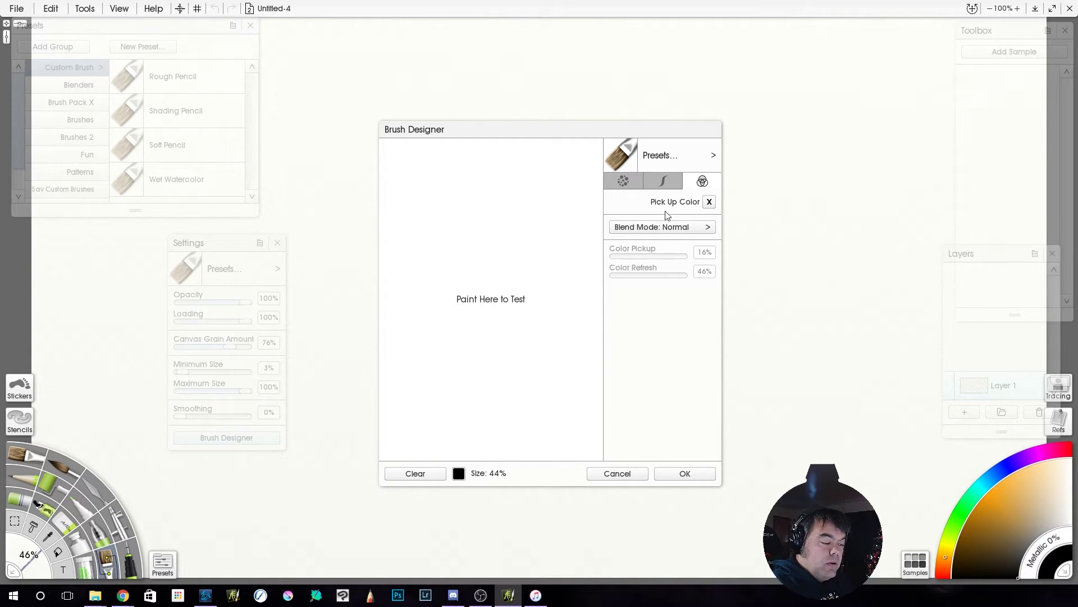
click(459, 473)
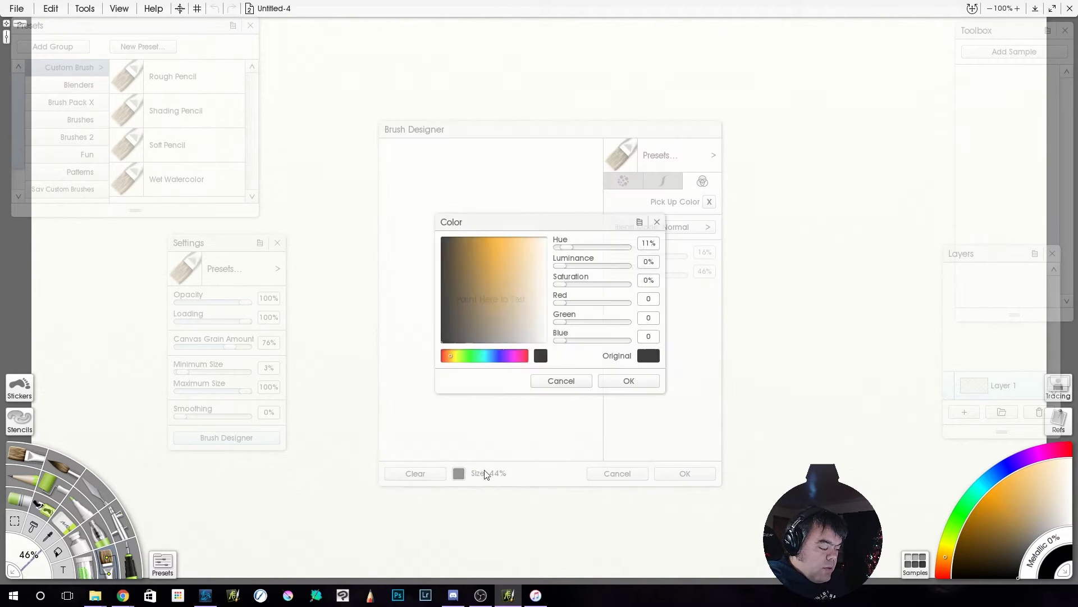
click(496, 257)
click(613, 387)
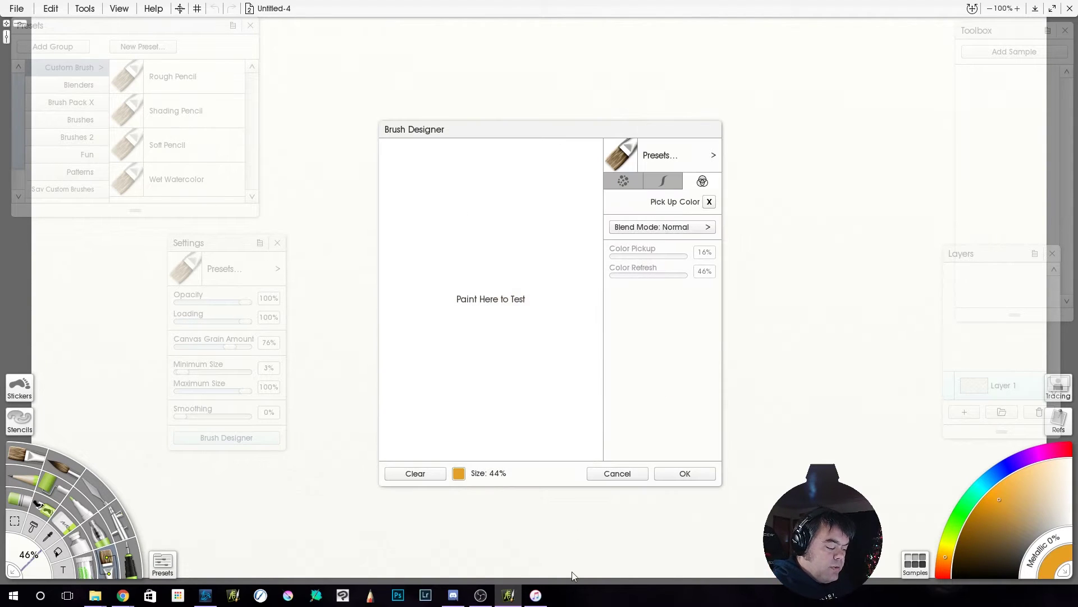
Test the orange brush with three dabs and a vertical stroke, clearing the preview between tests
click(403, 160)
click(403, 216)
click(403, 266)
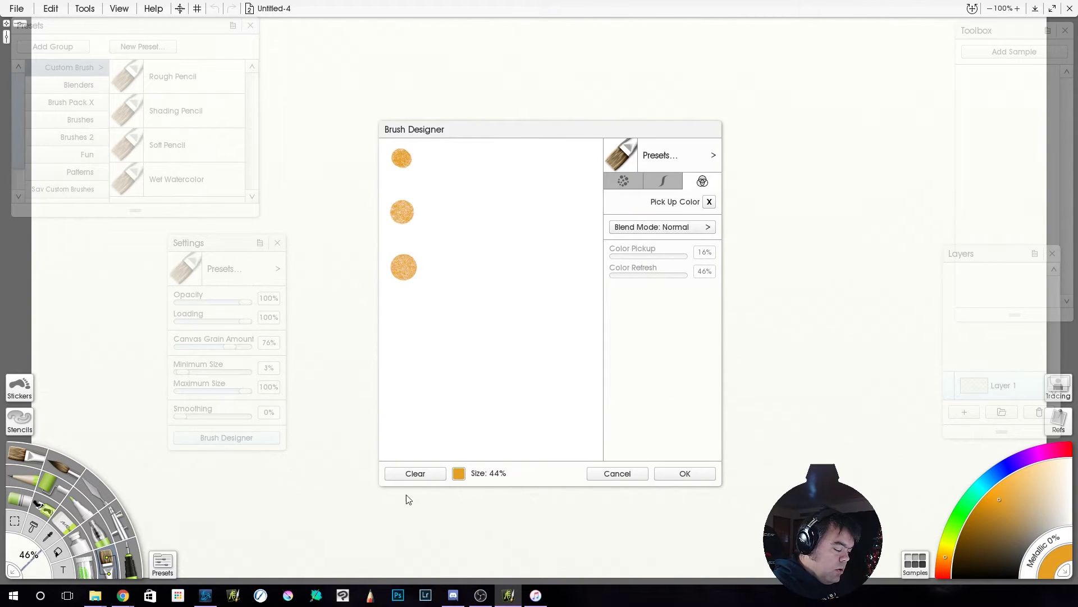
click(413, 474)
click(625, 182)
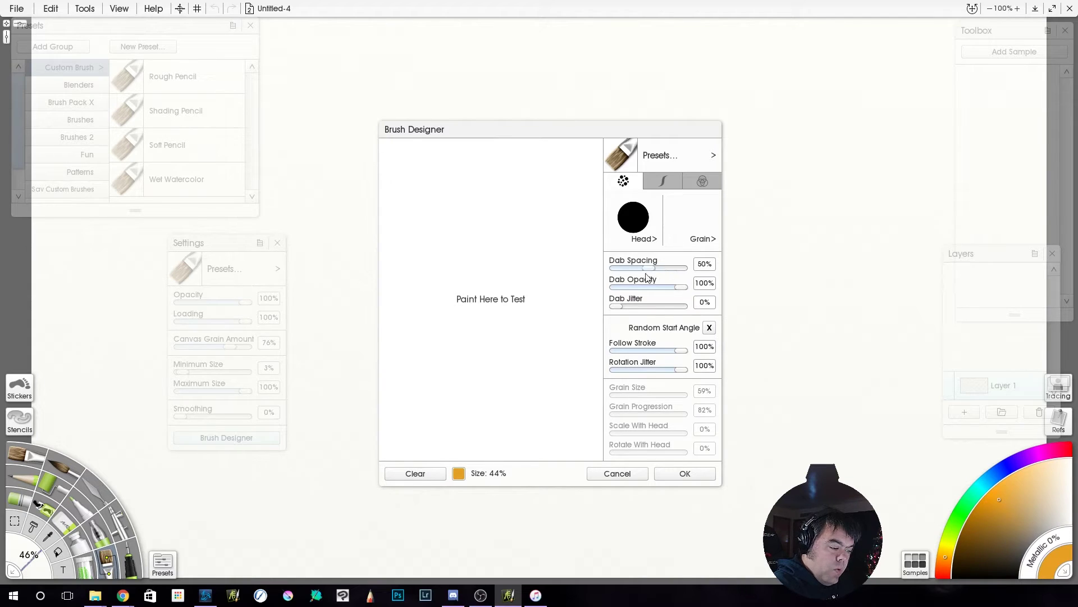
drag(406, 168, 406, 378)
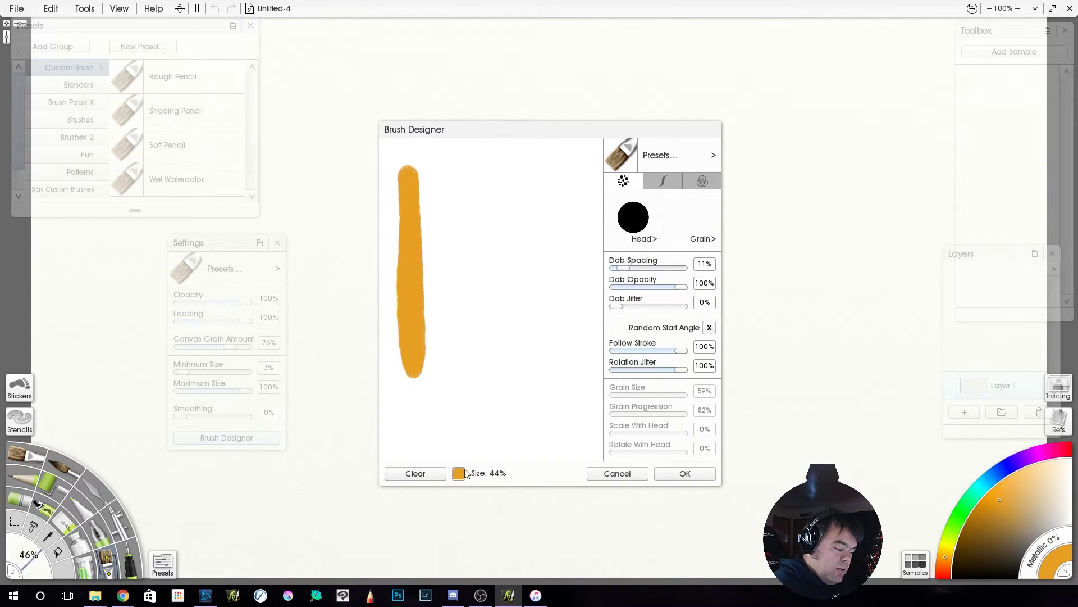
click(406, 476)
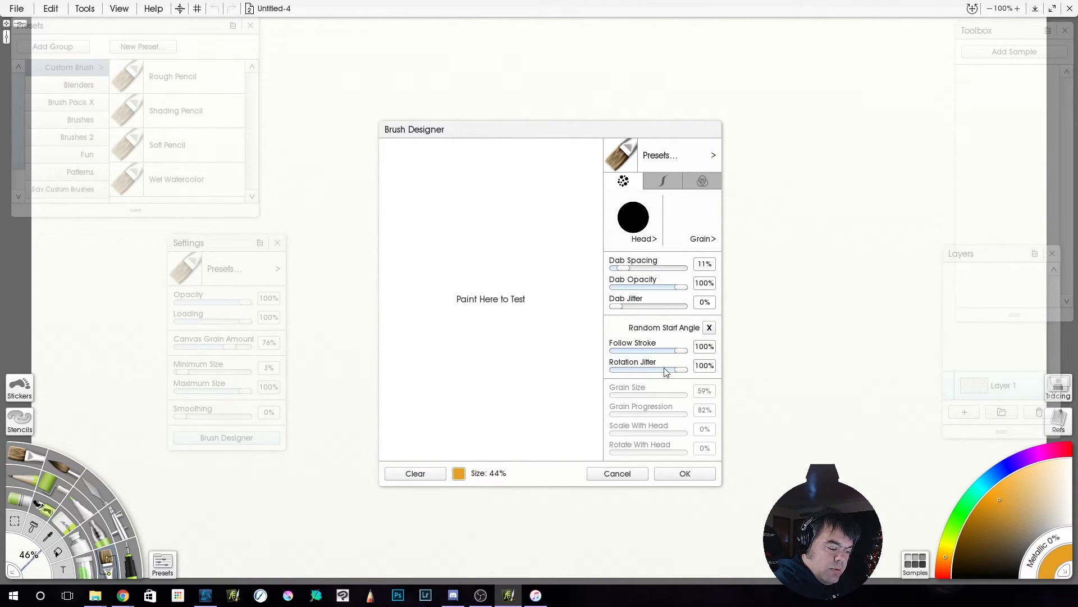
Turn Rotation Jitter down to 0%, test a stroke, and clear the preview
drag(683, 373, 600, 375)
drag(420, 187, 427, 404)
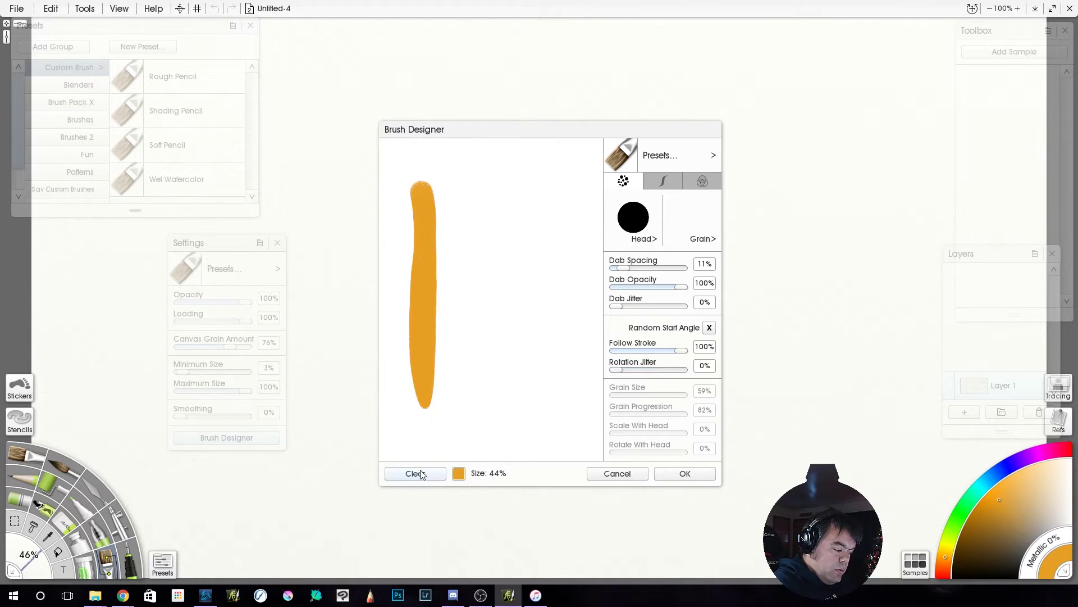
click(422, 473)
click(661, 181)
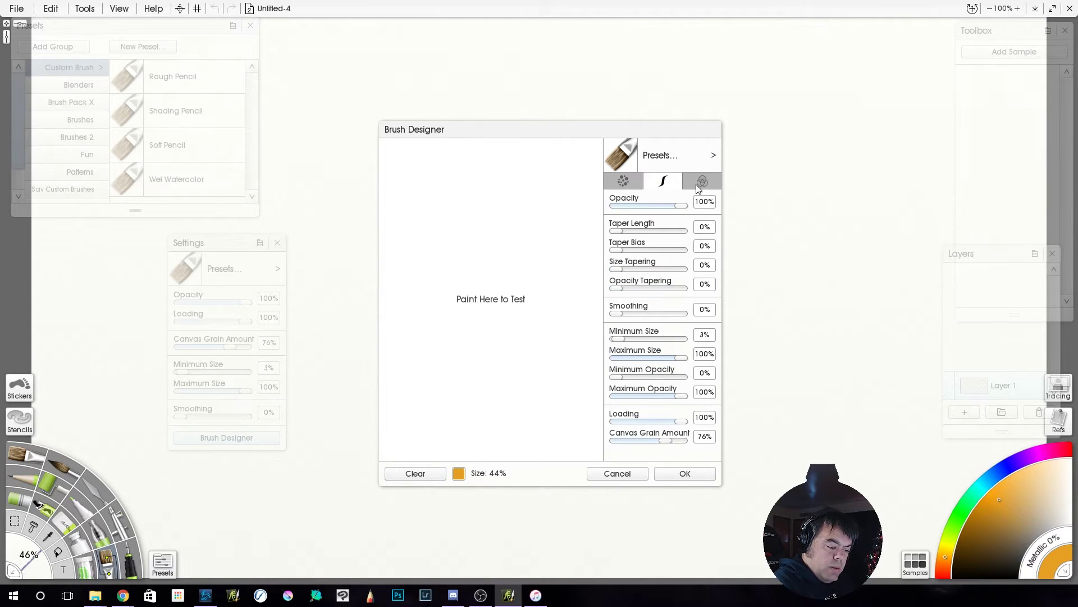
click(702, 181)
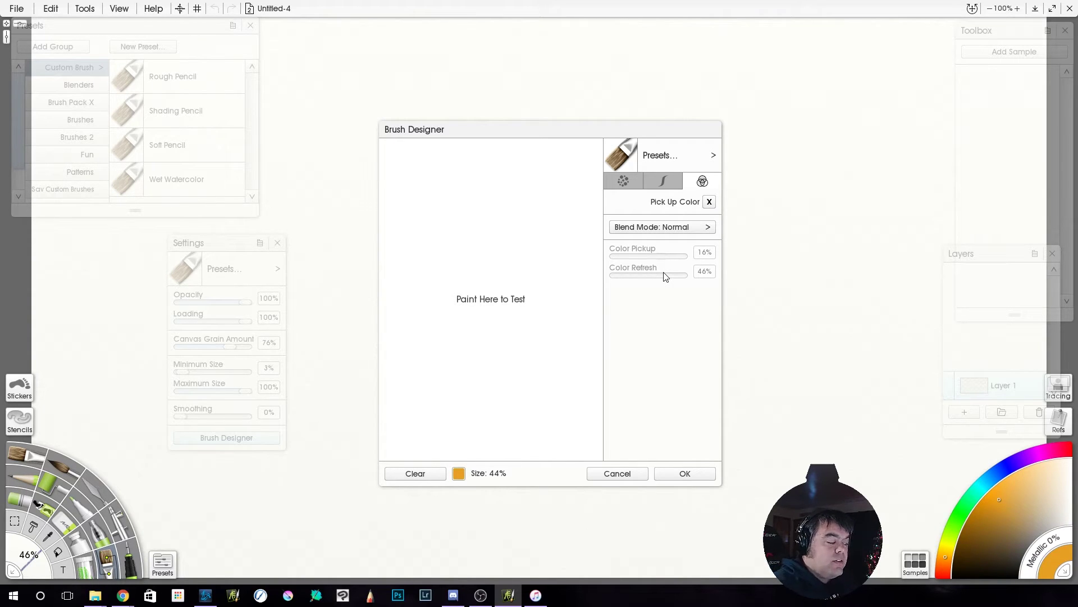
Paint crossing orange test strokes, clear them, and switch the blend mode to Screen
drag(437, 191, 442, 390)
drag(382, 269, 520, 271)
drag(486, 188, 484, 396)
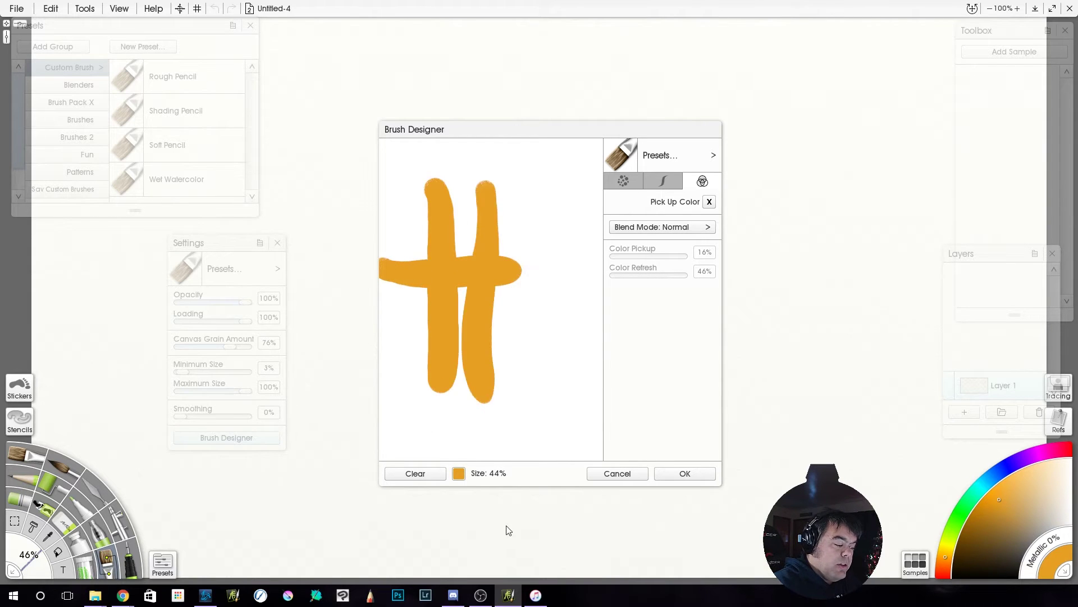
click(416, 474)
click(688, 227)
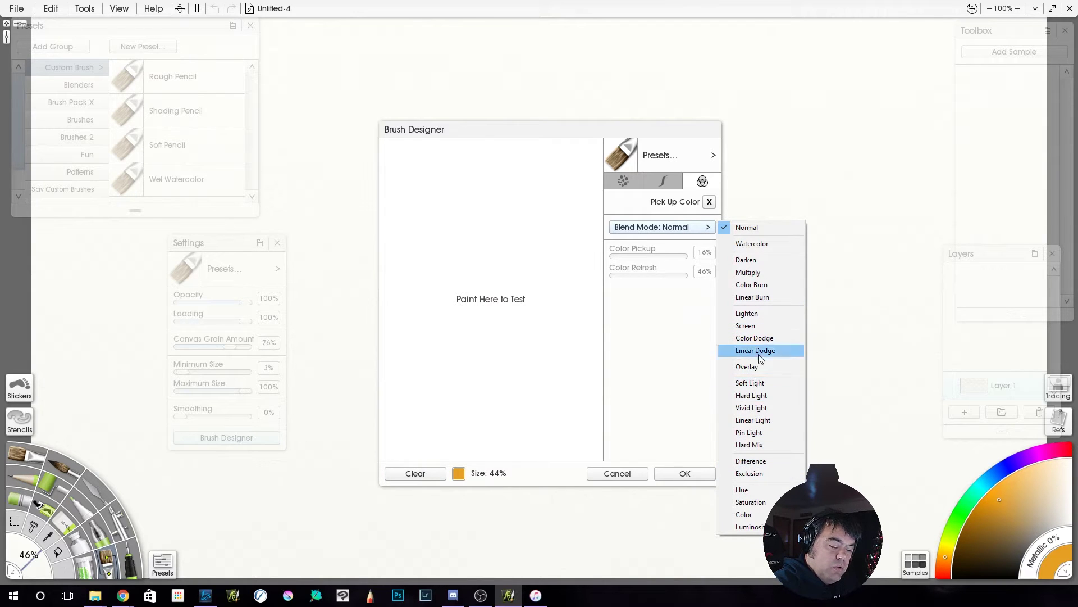
click(767, 326)
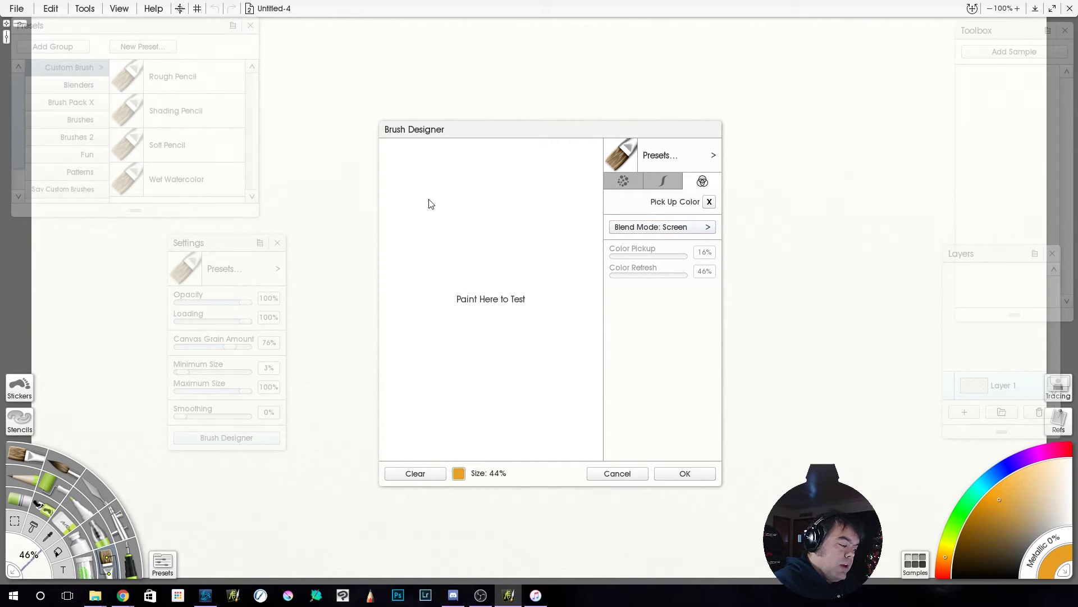
Paint a grid of crossing orange Screen-mode test strokes
drag(430, 188, 440, 413)
drag(382, 332, 574, 323)
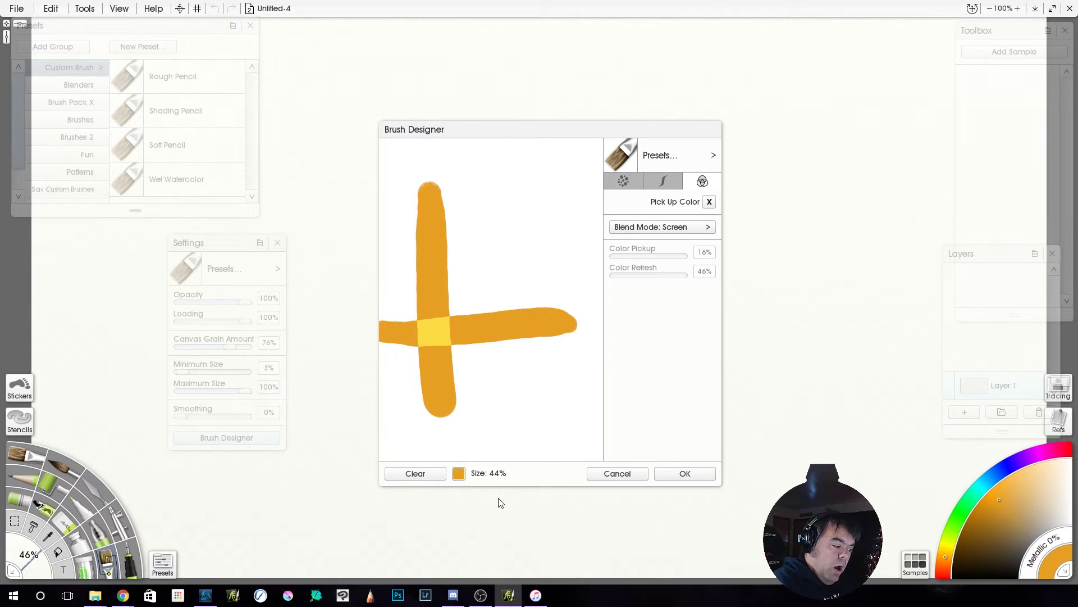
drag(472, 259, 491, 431)
drag(515, 256, 522, 432)
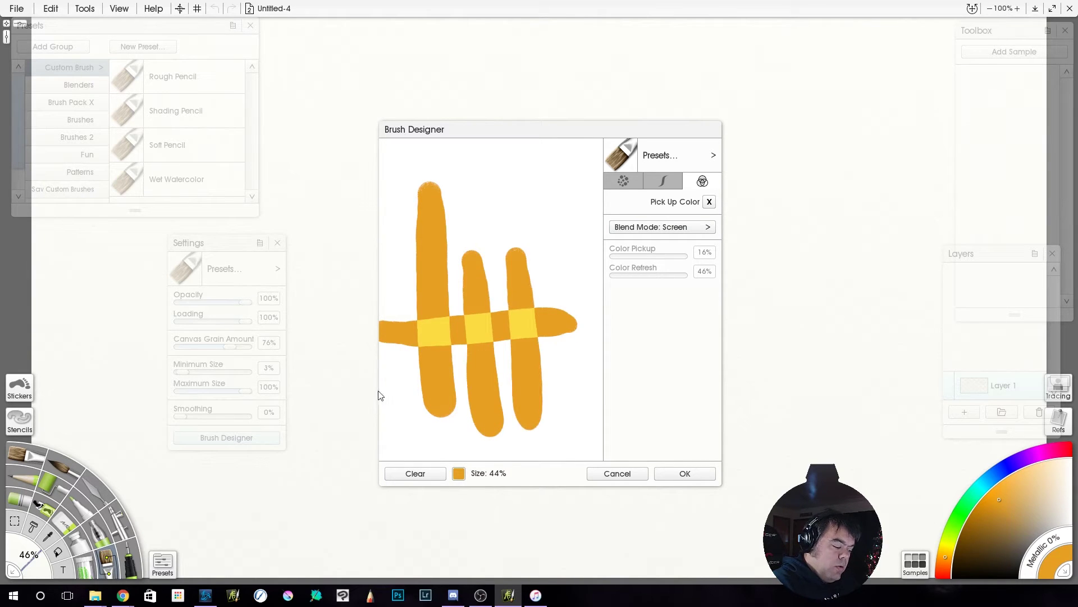
drag(388, 385, 604, 381)
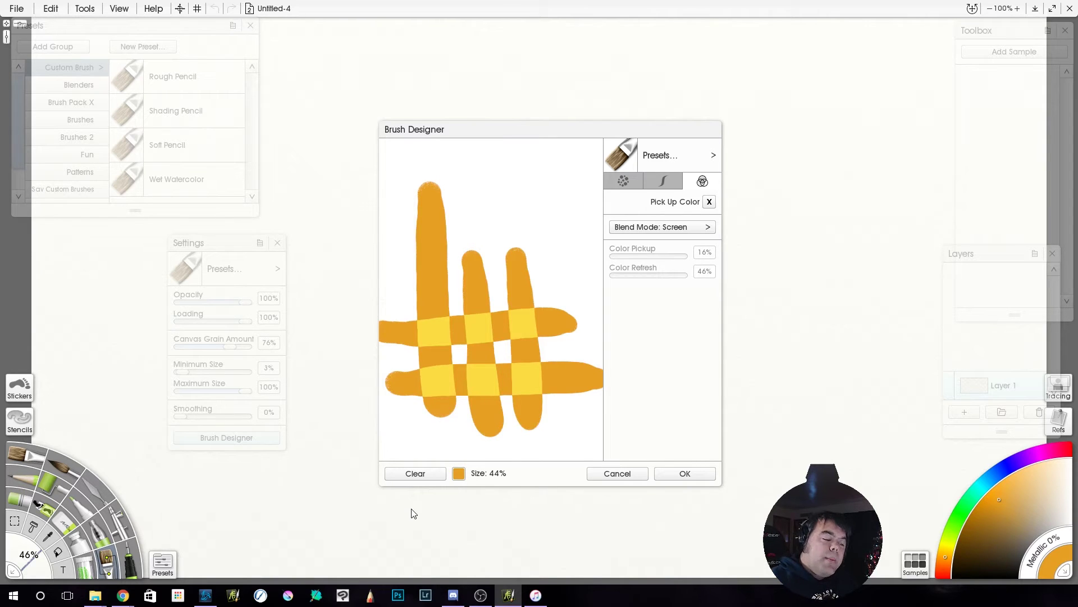
Change the brush colour to blue, paint a blue stroke across the orange ones, then clear
click(462, 475)
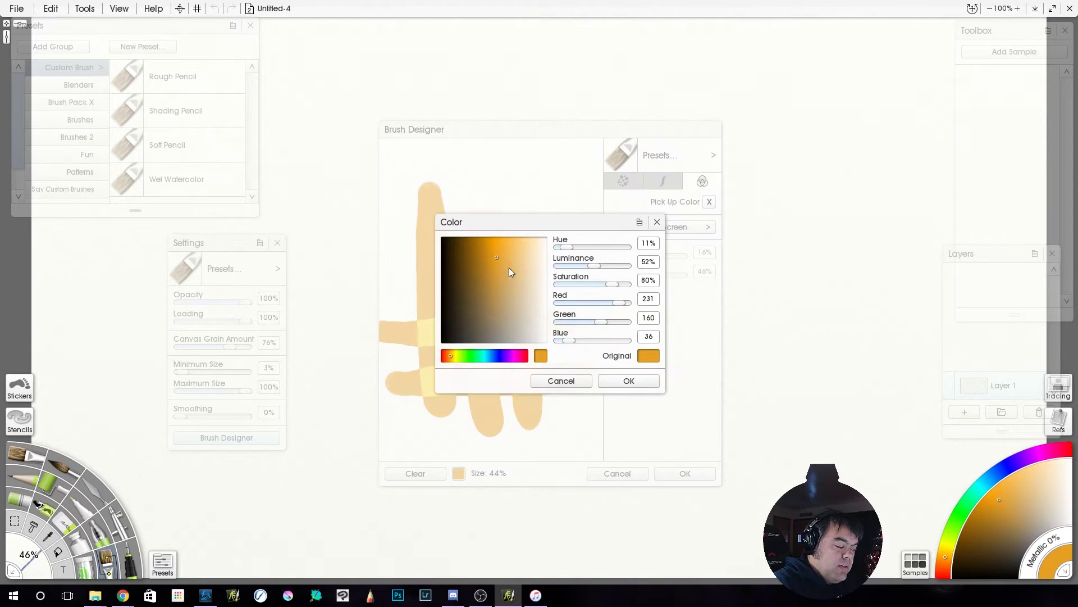
click(499, 357)
click(629, 381)
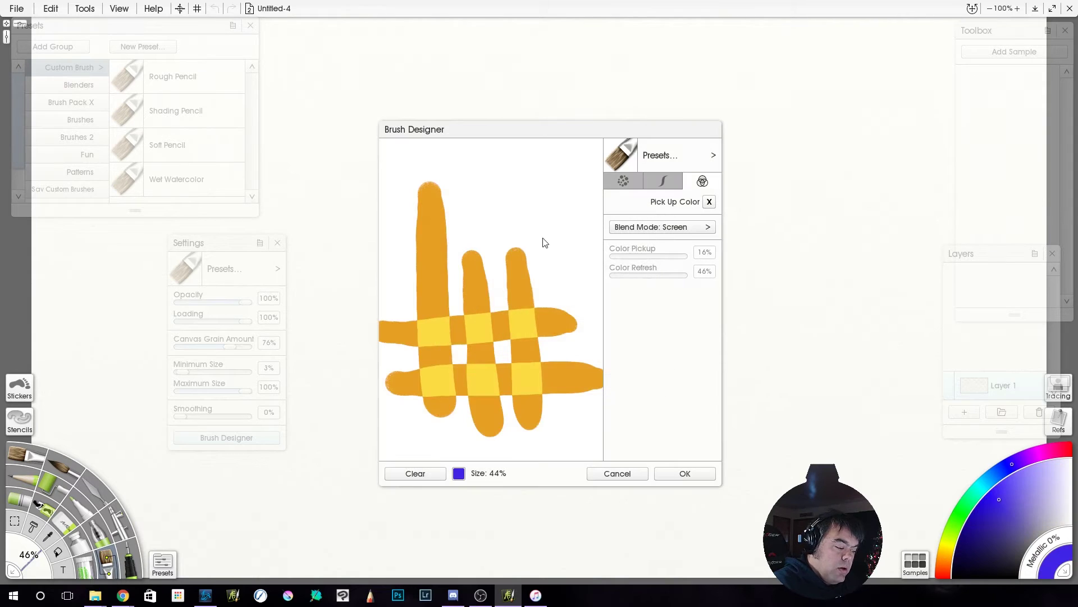
mouse_move(546, 239)
mouse_down()
mouse_move(574, 426)
mouse_move(400, 419)
mouse_up()
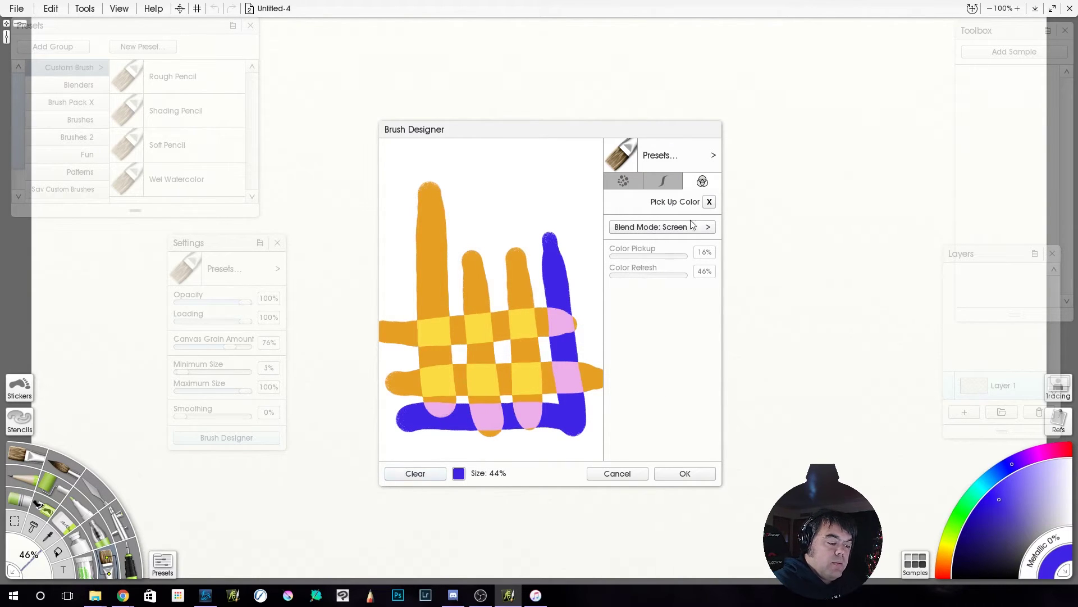
click(423, 474)
Set the blend mode to Watercolor, test a blue stroke, and clear the preview
click(671, 229)
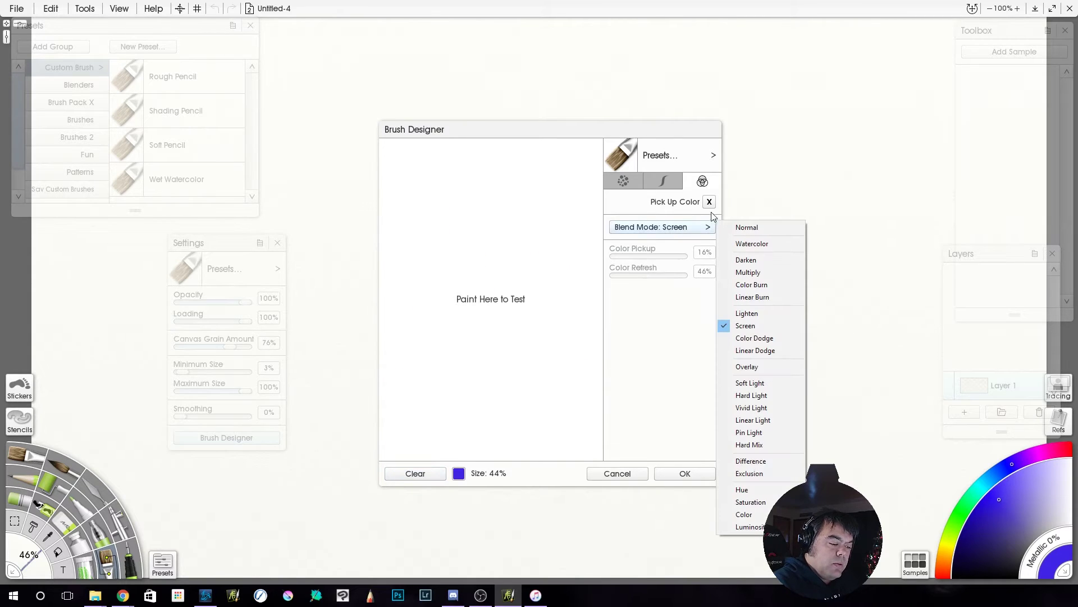
click(758, 243)
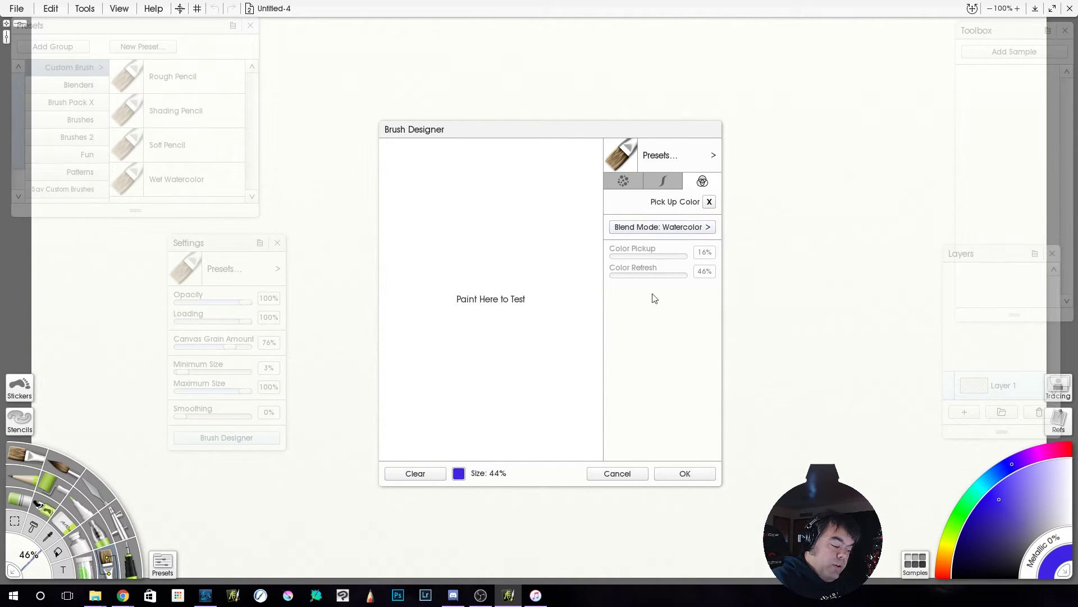
drag(467, 202, 470, 319)
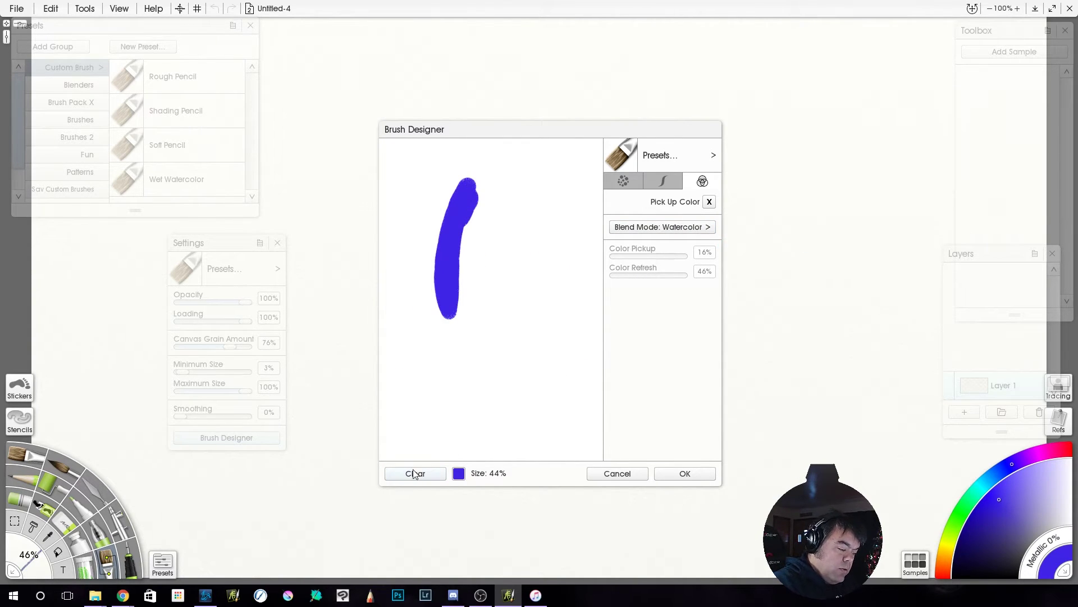
click(416, 473)
Switch the brush colour back to orange and paint the first orange test strokes
click(460, 475)
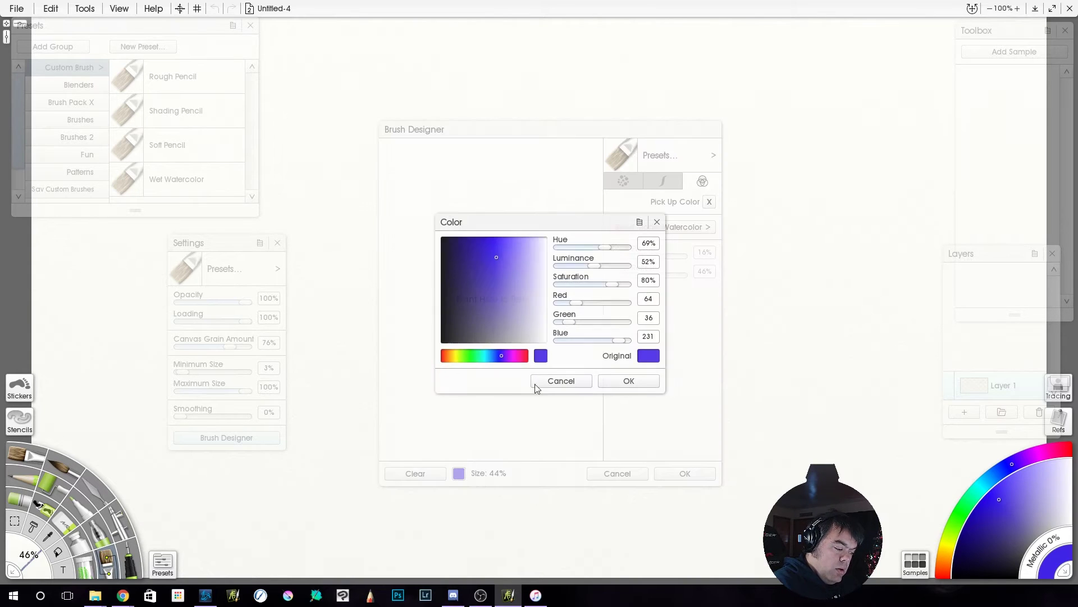
drag(457, 356, 453, 354)
click(629, 381)
mouse_move(457, 179)
mouse_down()
mouse_move(436, 345)
mouse_move(452, 389)
mouse_up()
drag(470, 284, 405, 358)
mouse_move(473, 324)
mouse_down()
mouse_move(421, 414)
mouse_move(467, 427)
mouse_up()
Fill the preview with more diagonal and broad orange strokes, then set the blend mode to Multiply
drag(480, 355, 441, 444)
drag(489, 373, 430, 461)
drag(477, 415, 417, 465)
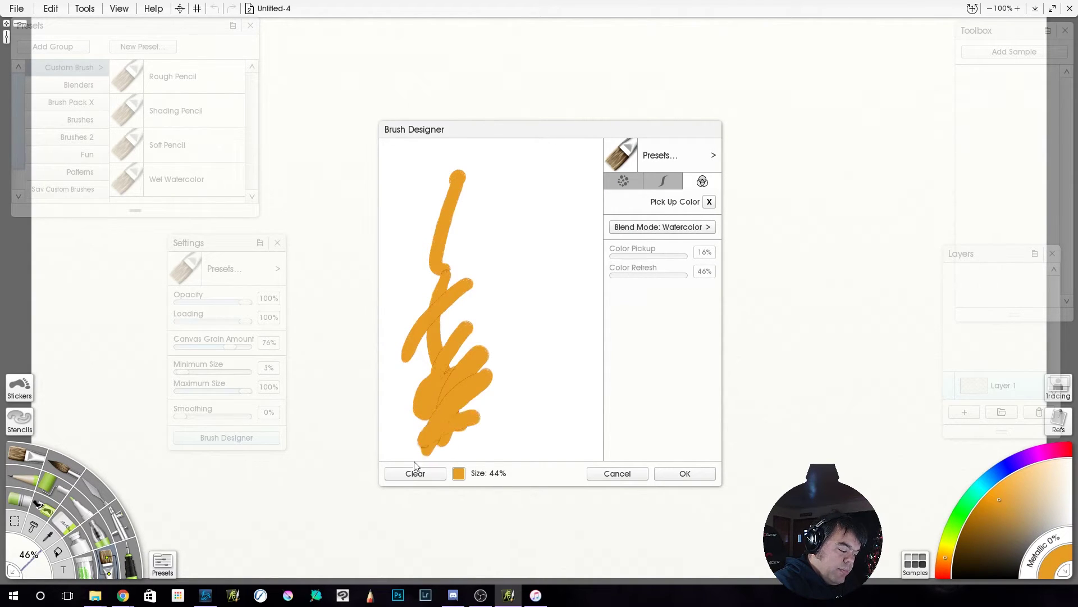
mouse_move(436, 213)
mouse_down()
mouse_move(490, 226)
mouse_move(471, 254)
mouse_up()
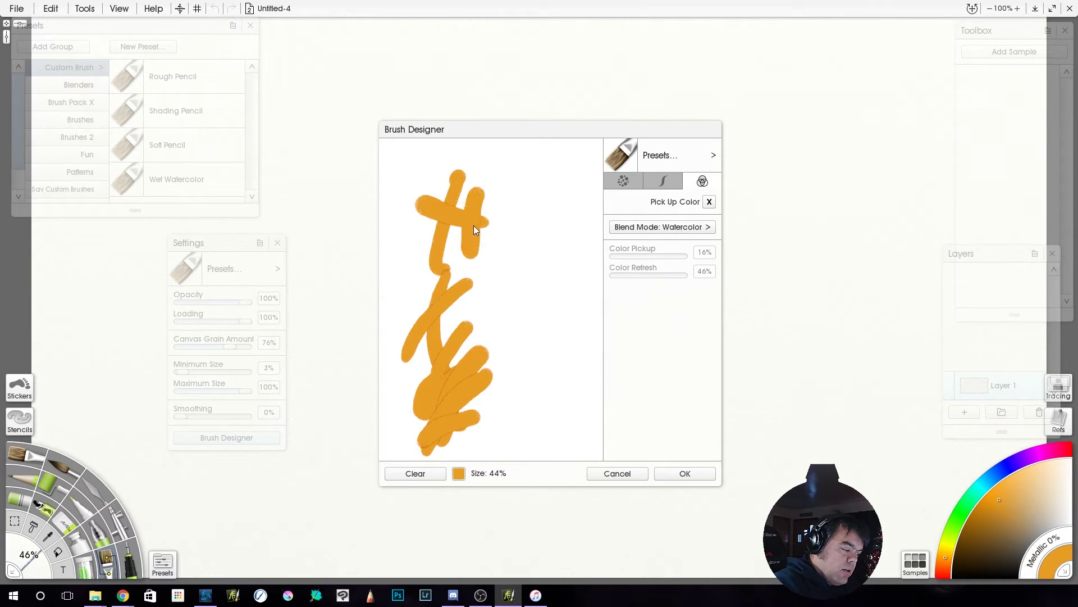
drag(523, 180, 531, 413)
drag(474, 313, 635, 303)
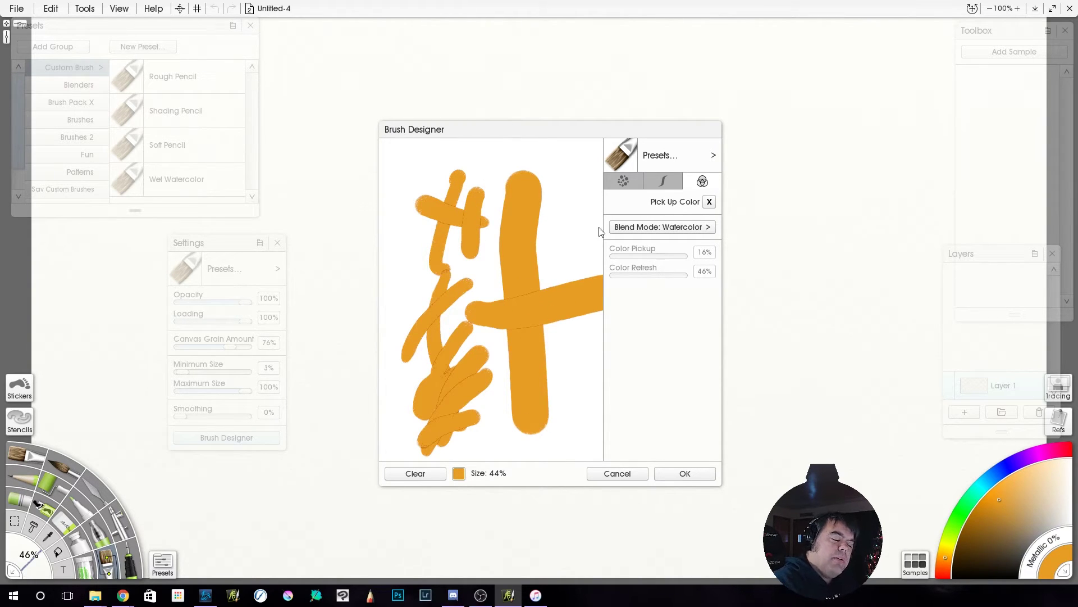
click(661, 228)
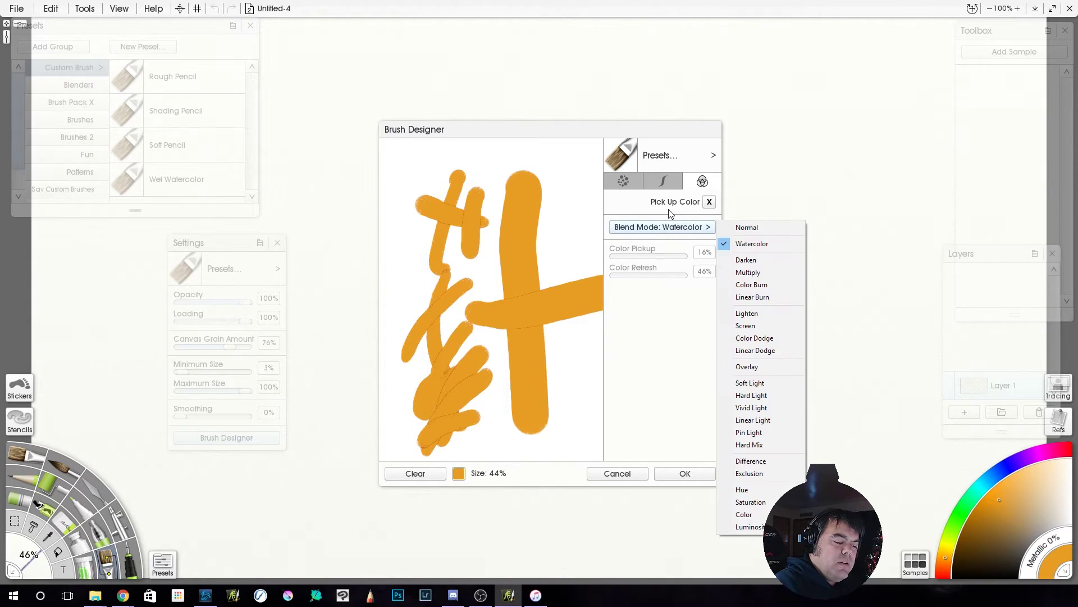
click(749, 272)
Clear the preview and paint a star of overlapping orange Multiply strokes
click(433, 473)
drag(464, 169, 417, 360)
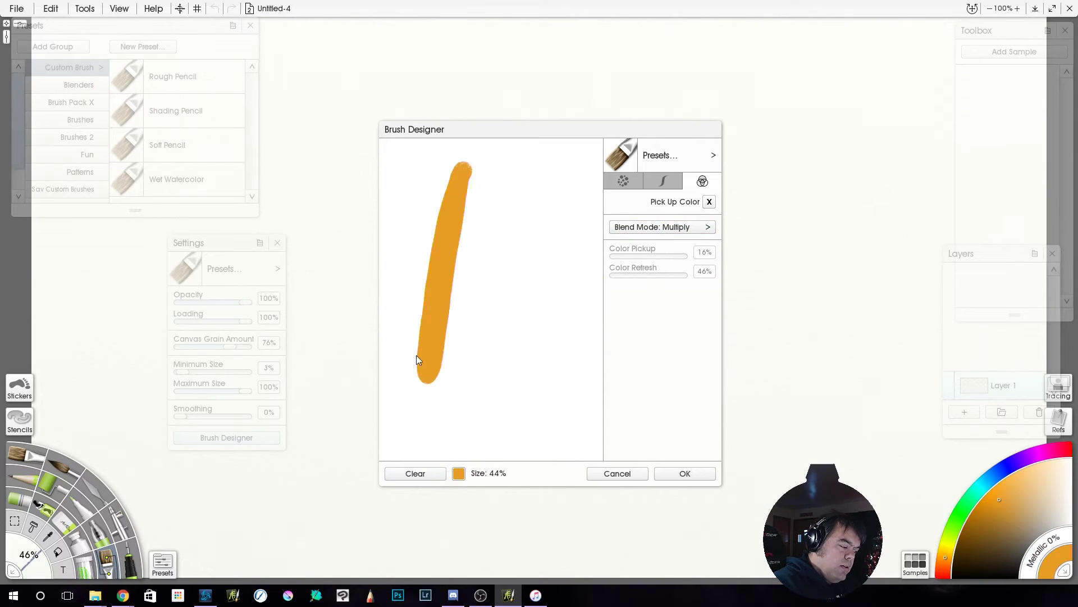
drag(400, 227, 493, 406)
drag(488, 228, 384, 441)
drag(391, 298, 542, 337)
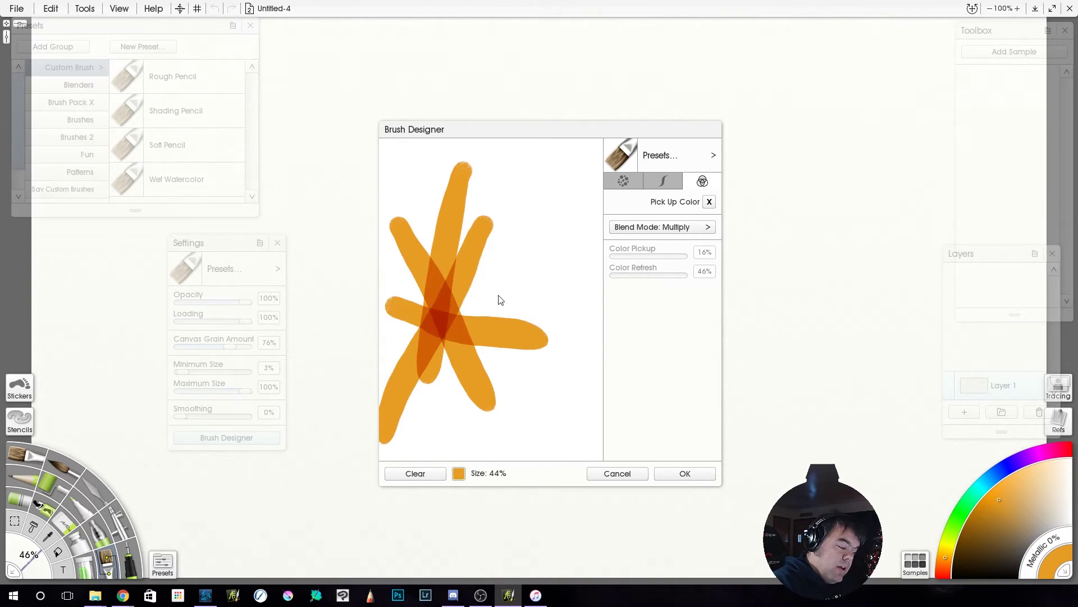
drag(486, 257, 465, 440)
drag(517, 291, 412, 433)
drag(537, 274, 469, 395)
drag(535, 230, 504, 377)
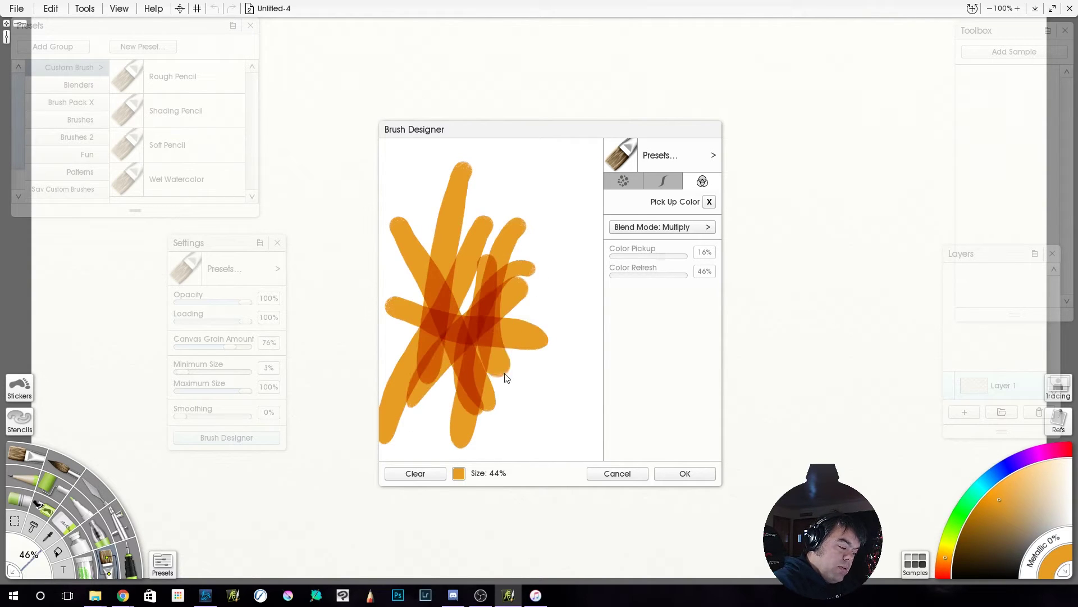
drag(539, 199, 541, 366)
mouse_move(516, 316)
mouse_down()
mouse_move(558, 241)
mouse_move(519, 357)
mouse_move(548, 403)
mouse_move(527, 354)
mouse_up()
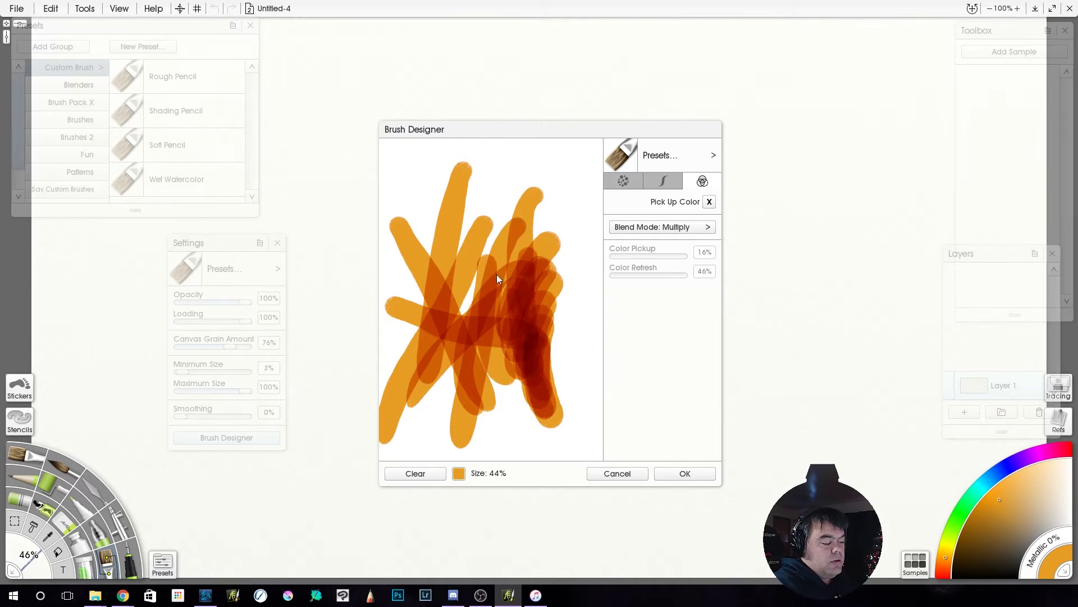
drag(497, 276, 530, 276)
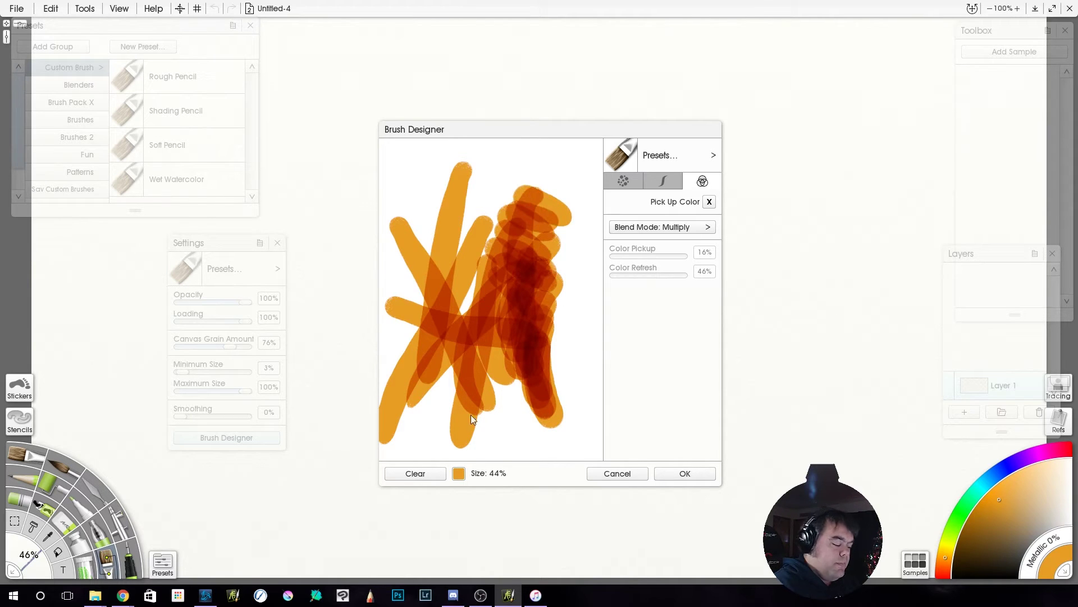
Paint fresh orange strokes, overlay a purple stroke, then clear the preview
click(442, 474)
mouse_move(451, 220)
mouse_down()
mouse_move(451, 288)
mouse_move(522, 351)
mouse_move(537, 241)
mouse_up()
drag(494, 247, 480, 457)
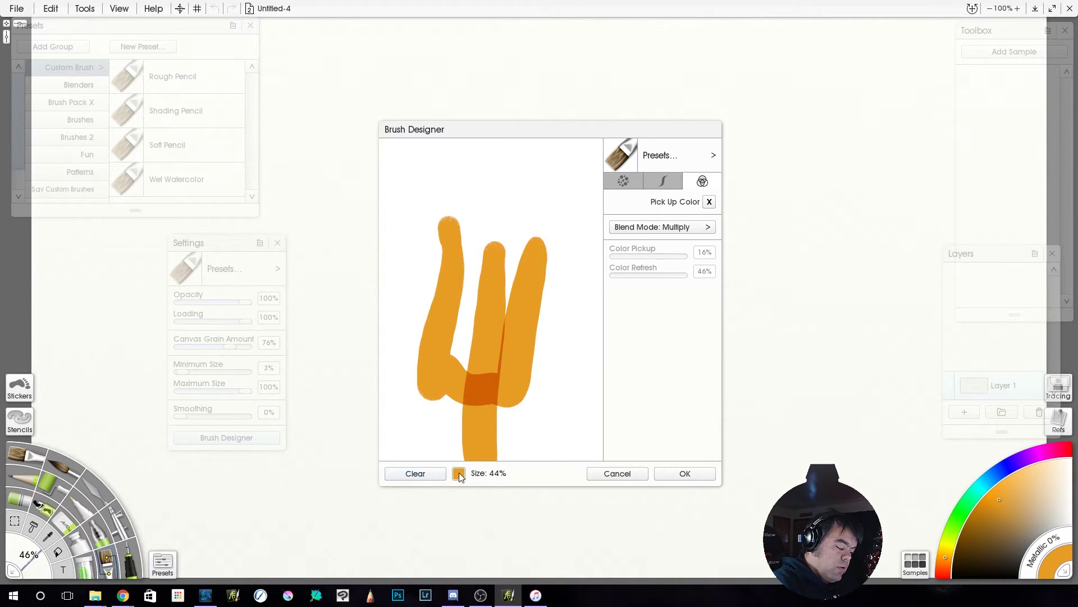
click(458, 474)
click(506, 355)
click(628, 381)
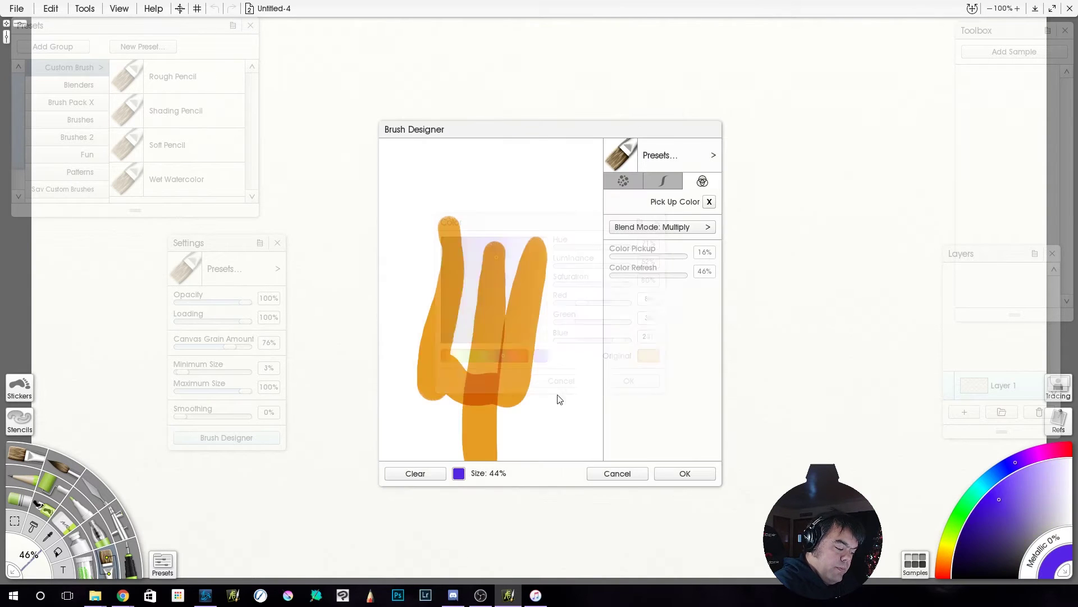
drag(509, 213, 569, 326)
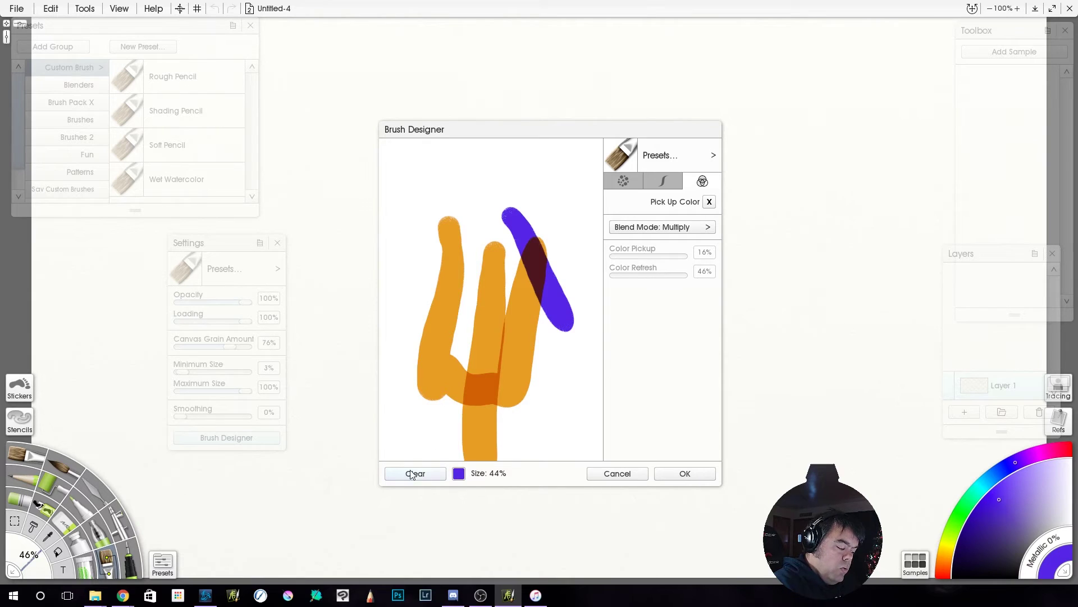
click(419, 476)
Set the brush colour to a strong red and paint a red cross of test strokes
click(459, 473)
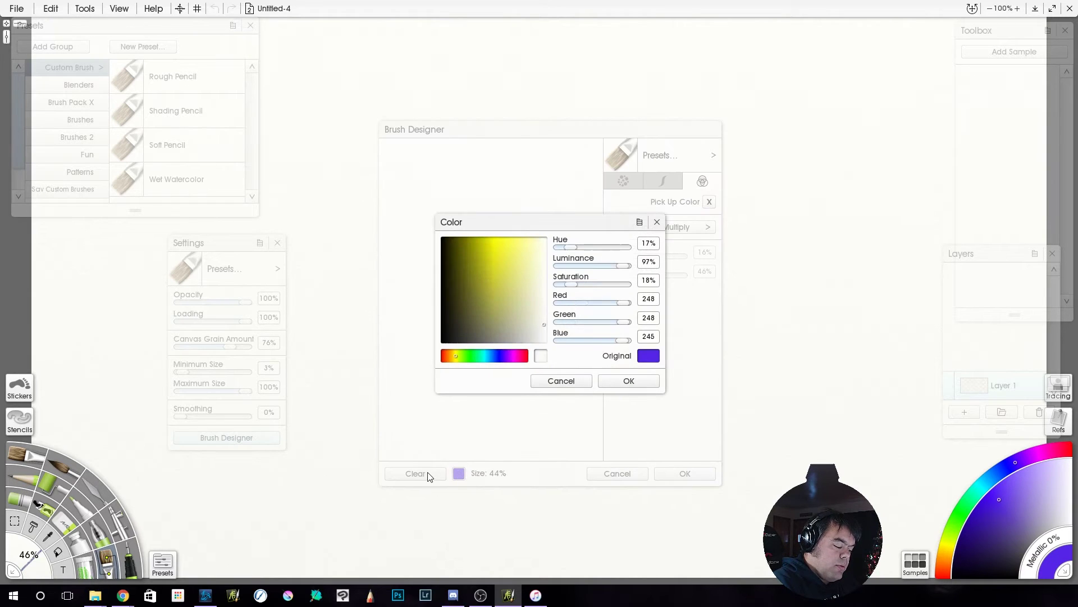
click(492, 271)
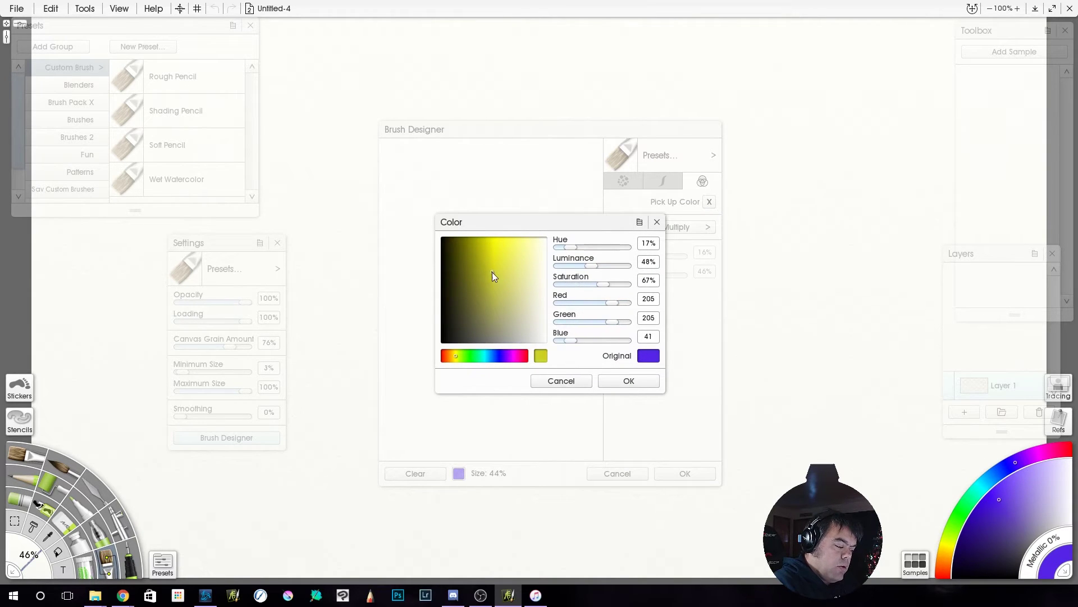
click(442, 356)
click(485, 247)
drag(485, 248, 494, 238)
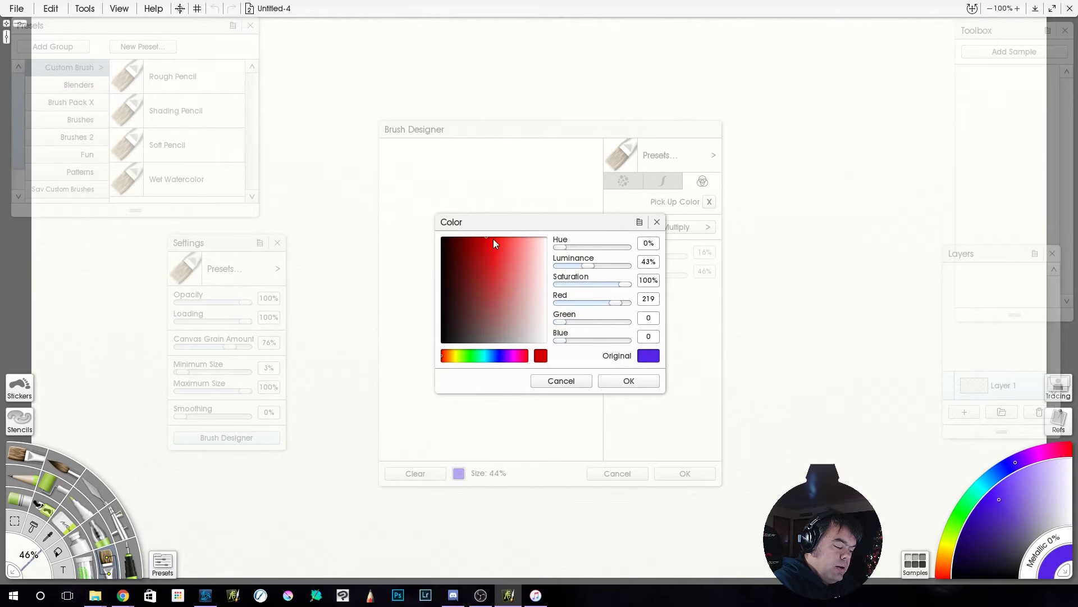
click(621, 378)
drag(442, 194, 456, 437)
drag(396, 329, 587, 325)
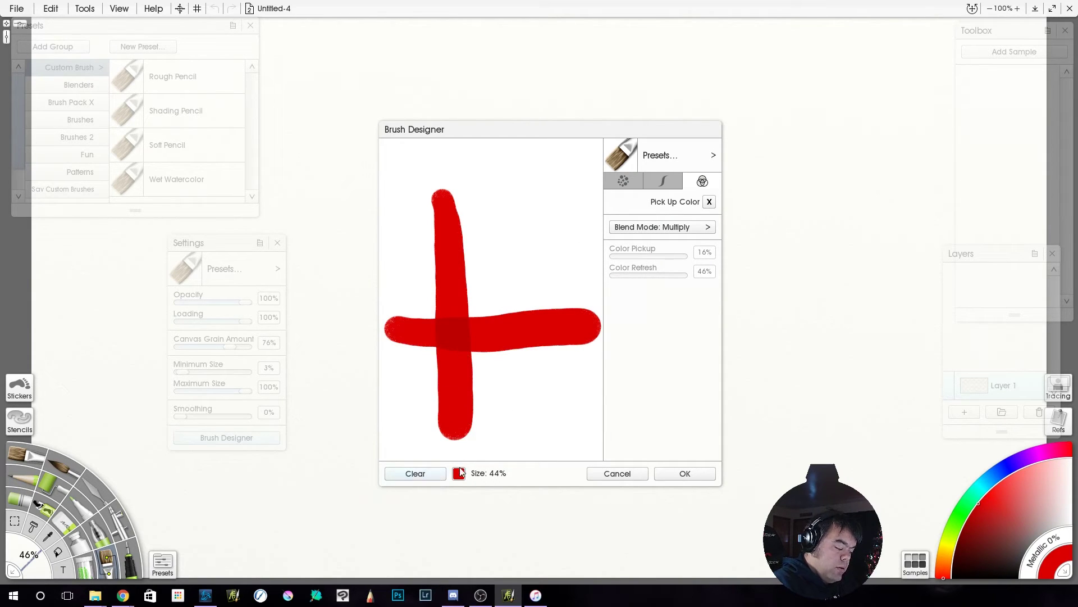
Switch the brush colour to blue and paint a stroke through the red bar
click(459, 472)
click(501, 357)
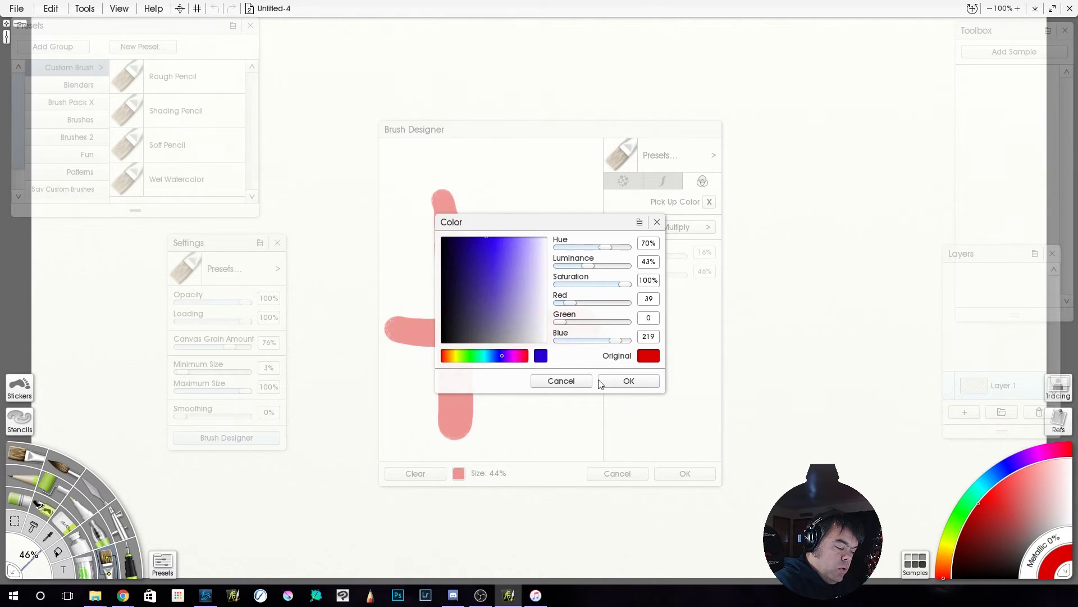
click(612, 382)
drag(482, 238, 499, 420)
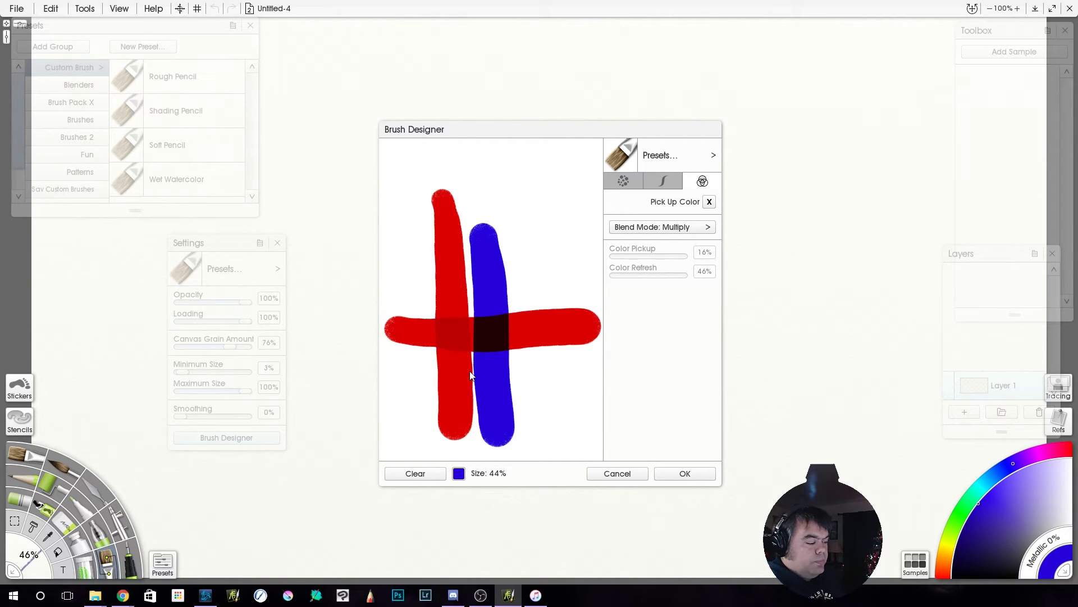
Set the blend mode to Soft Light, paint blue strokes into the red bar, then clear
click(691, 225)
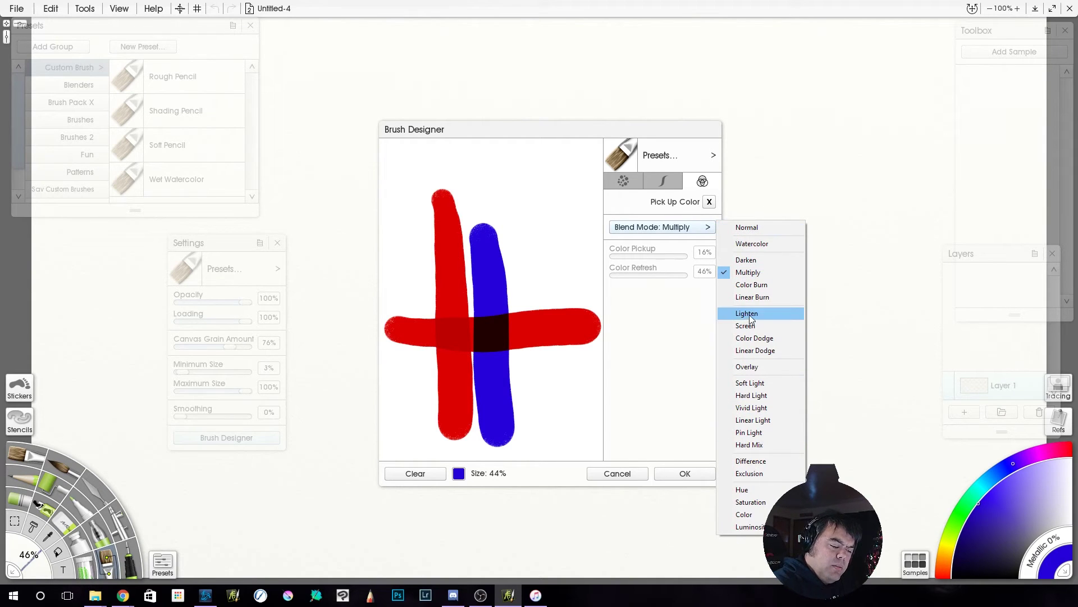
click(750, 383)
drag(551, 175, 560, 297)
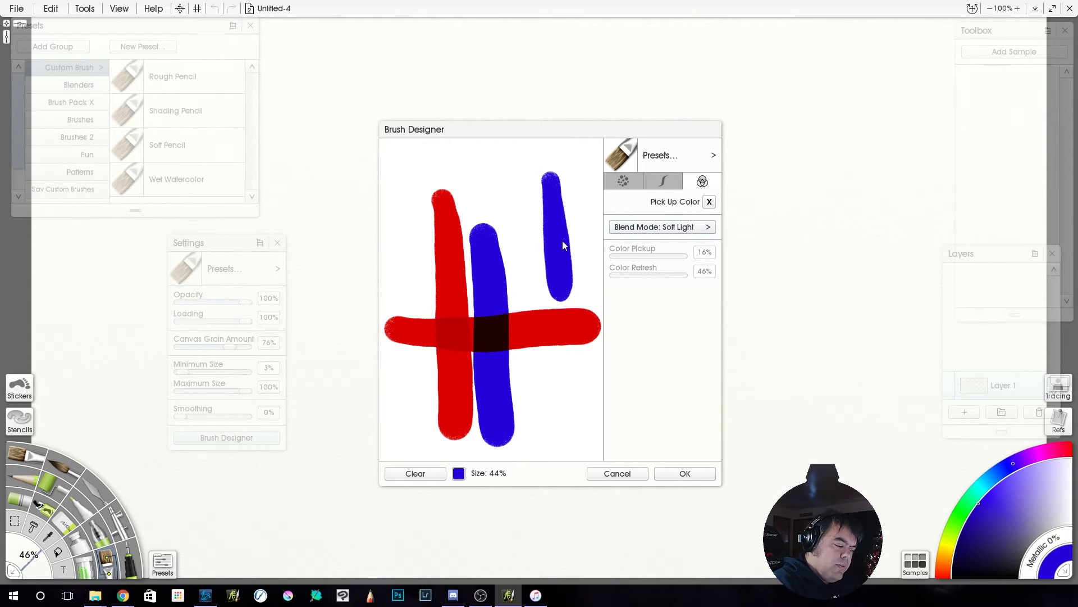
drag(525, 201, 576, 284)
drag(583, 227, 540, 395)
mouse_move(506, 281)
mouse_down()
mouse_move(552, 378)
mouse_move(570, 296)
mouse_move(533, 398)
mouse_up()
drag(560, 317, 524, 400)
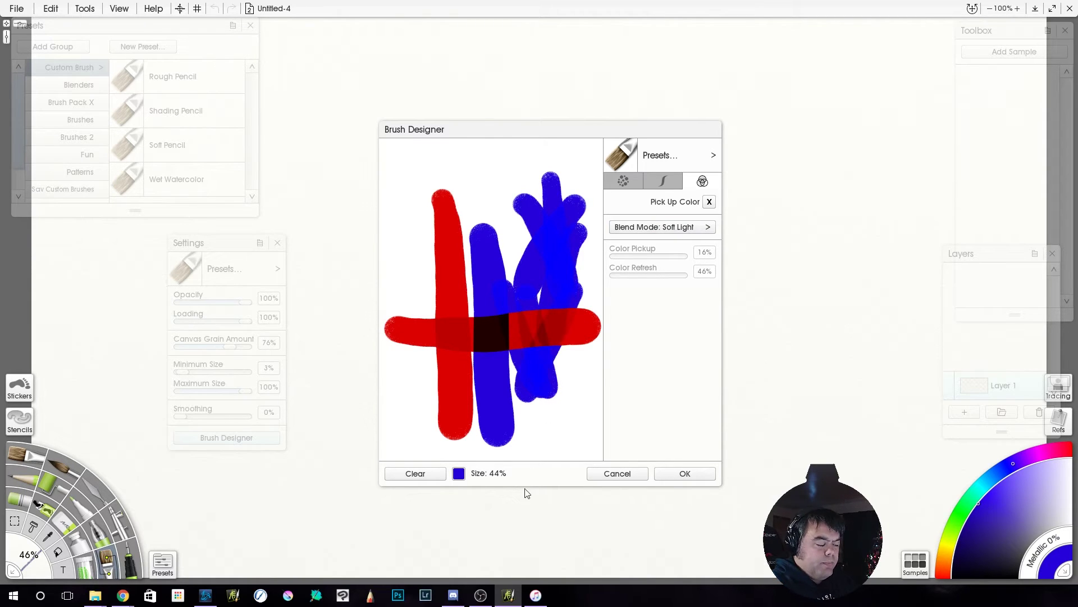
click(416, 475)
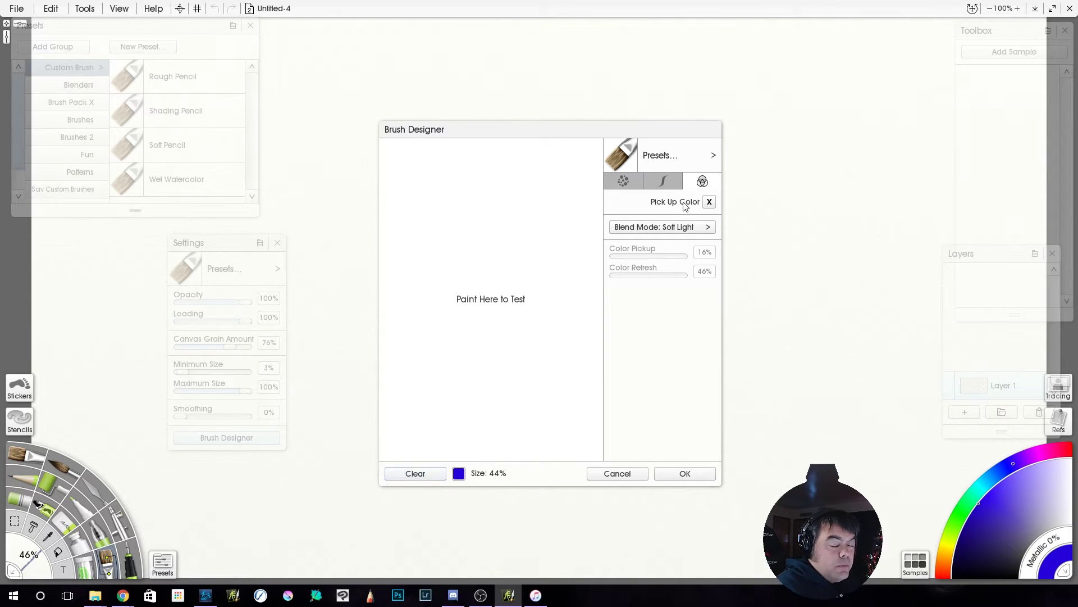
Return the blend mode to Normal, enable Pick Up Color, and paint a blue test blob
click(671, 227)
click(750, 226)
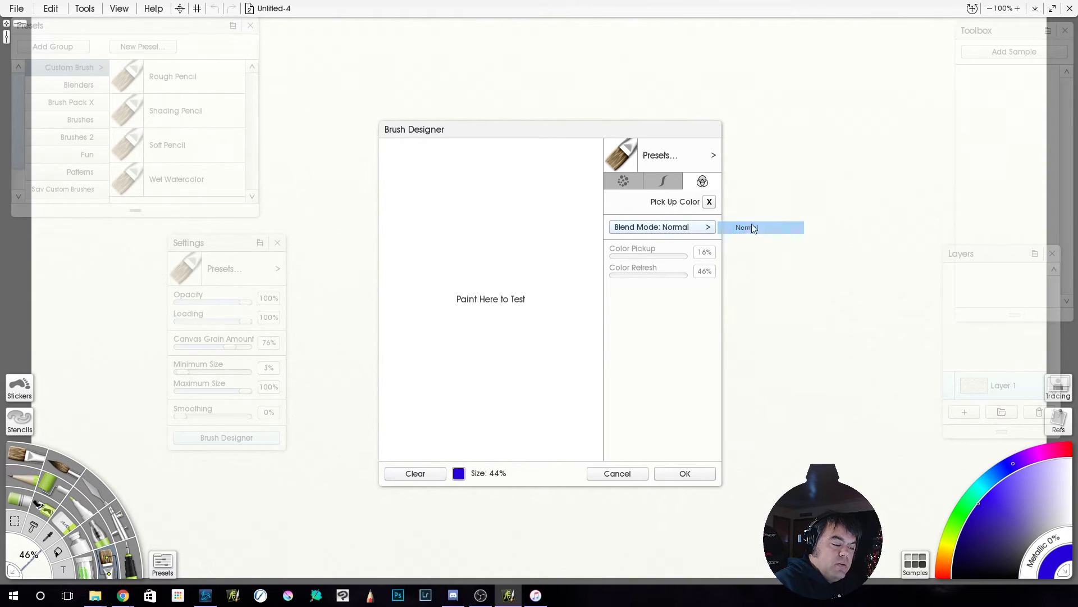
click(709, 202)
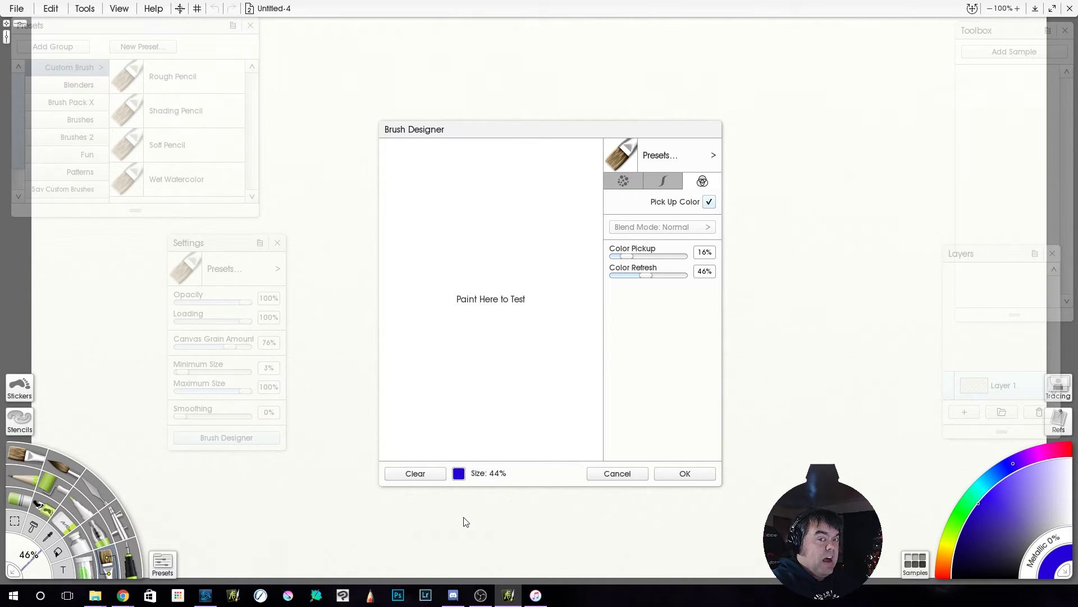
drag(433, 228, 441, 308)
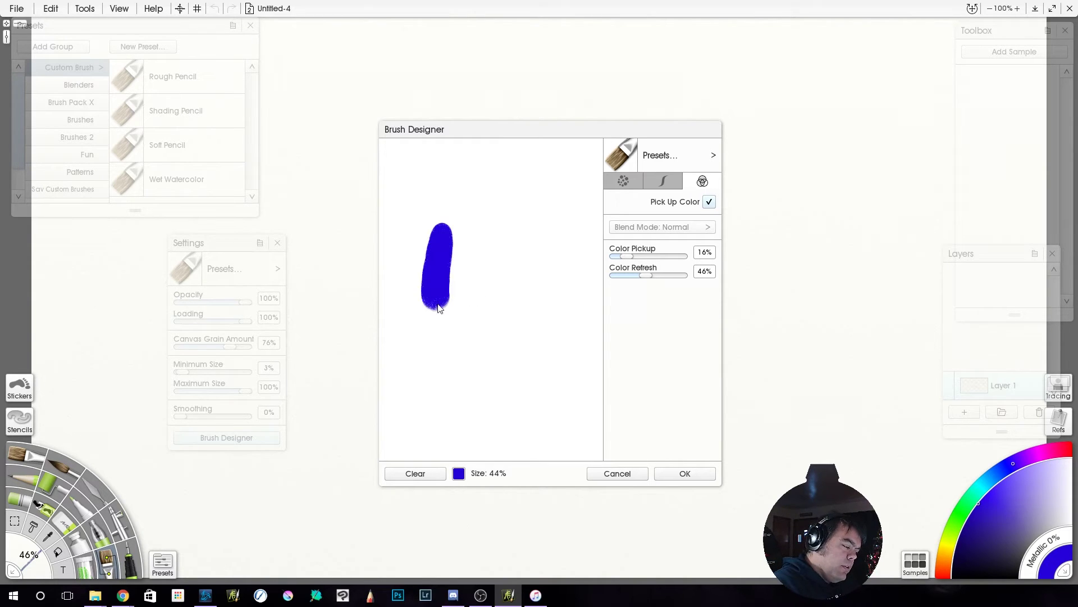
drag(452, 248, 482, 313)
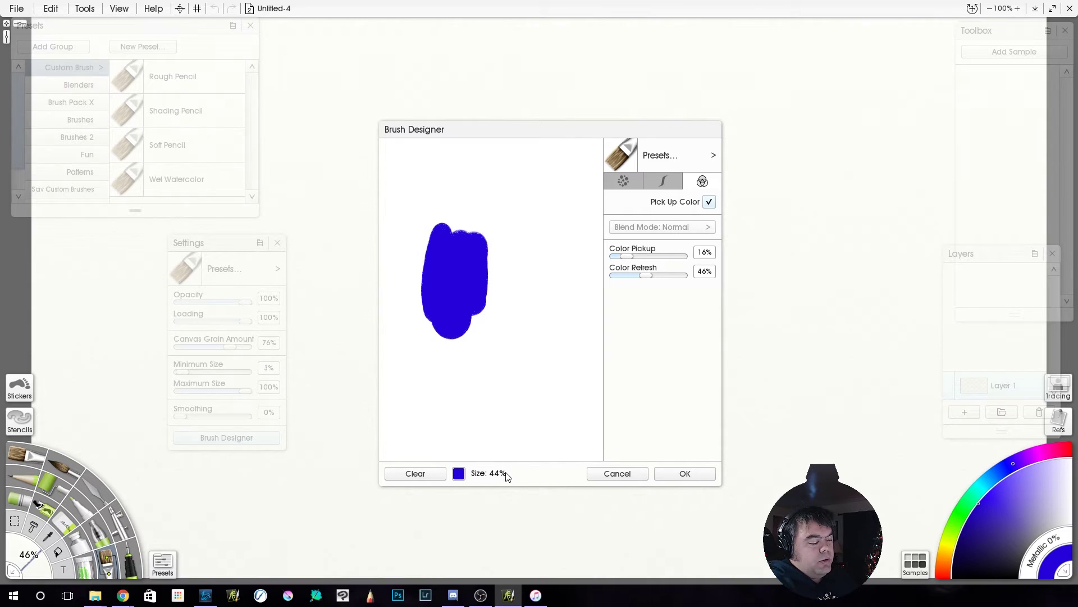
Change the brush colour to red and paint strokes that pick up the blue
click(459, 474)
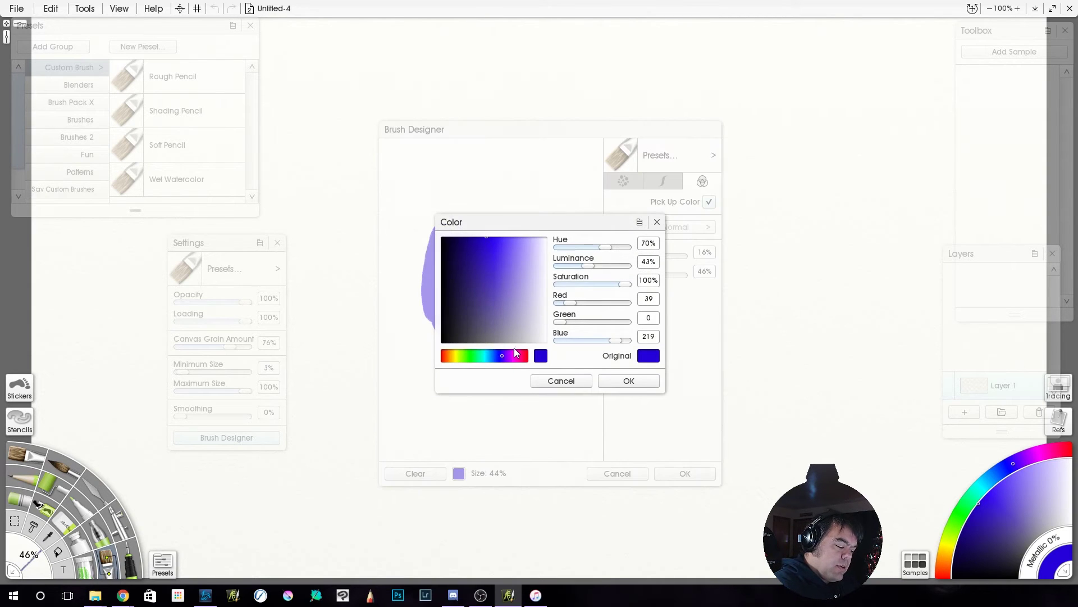
click(447, 353)
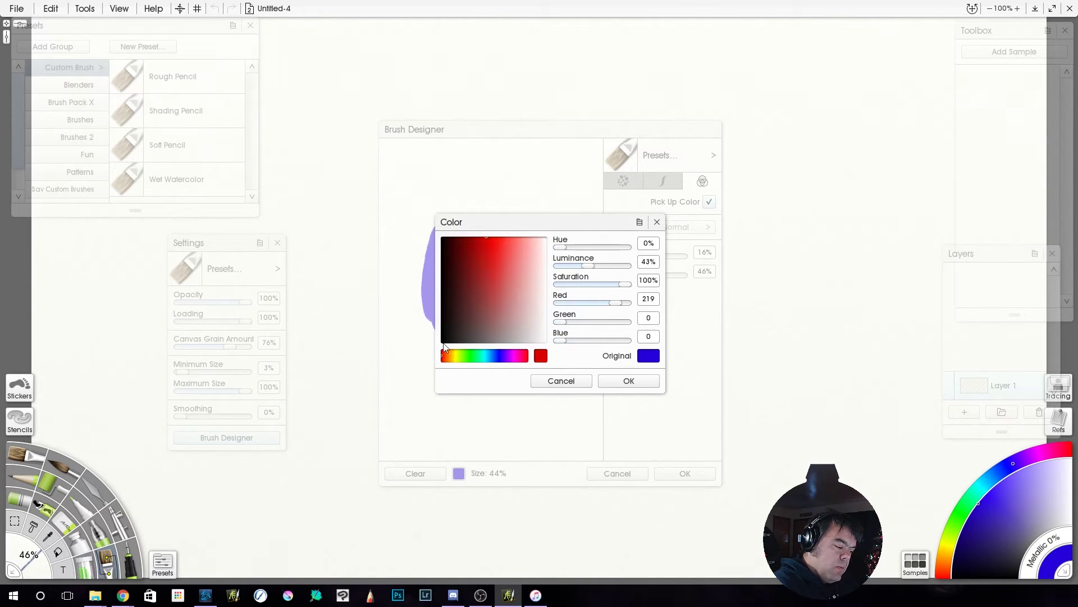
click(626, 380)
drag(480, 242, 484, 232)
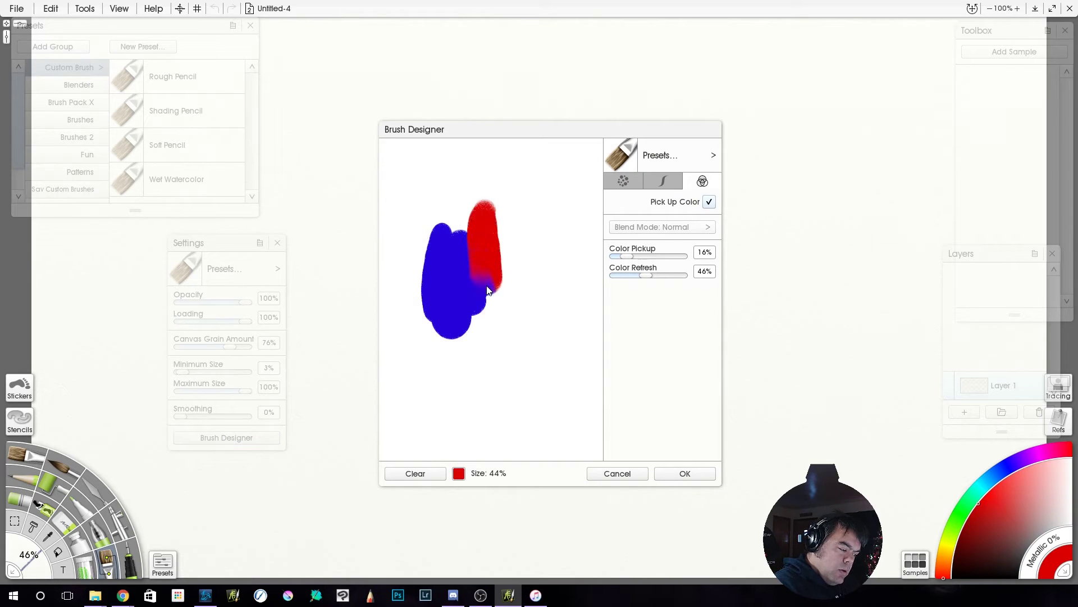
mouse_move(487, 290)
mouse_down()
mouse_move(481, 365)
mouse_move(513, 435)
mouse_move(573, 236)
mouse_up()
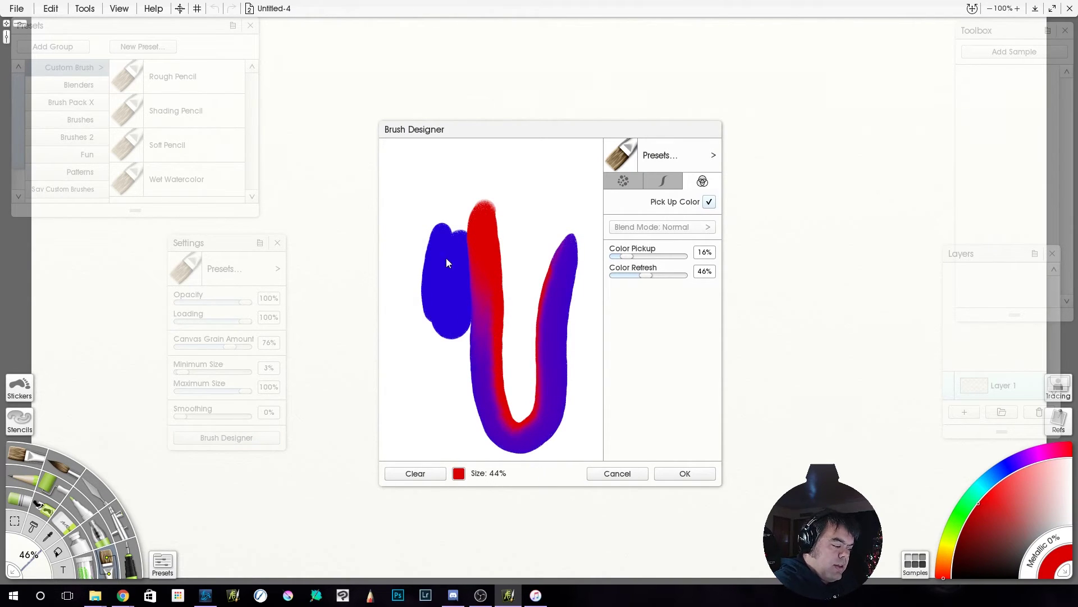
Paint more red strokes through the blue blob, blending toward purple, then clear the preview
drag(436, 191, 444, 310)
drag(454, 218, 458, 429)
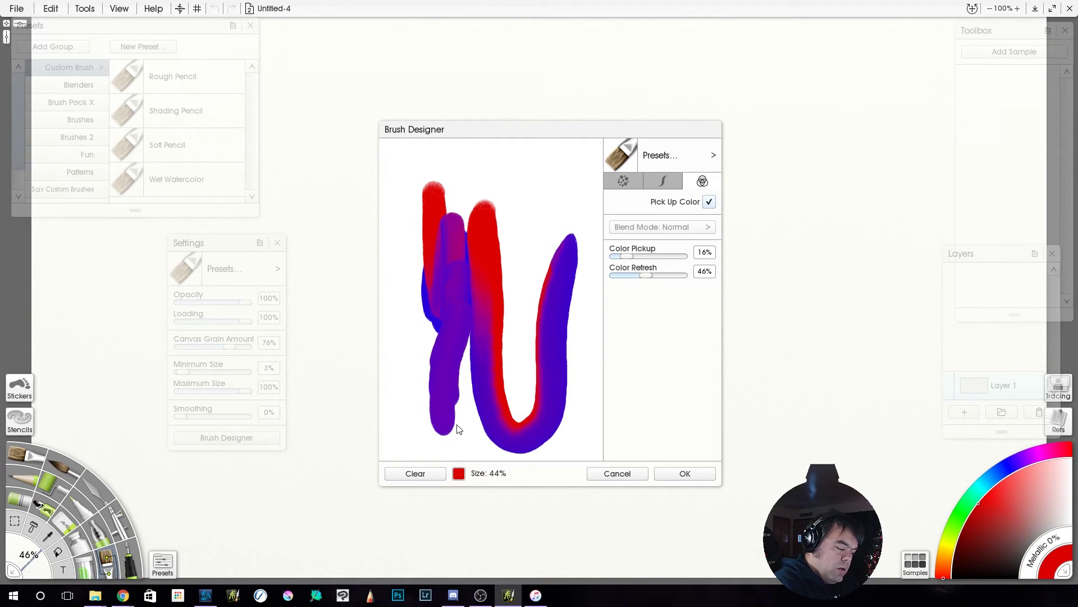
mouse_move(525, 226)
mouse_down()
mouse_move(442, 393)
mouse_move(478, 346)
mouse_move(511, 430)
mouse_up()
mouse_move(527, 360)
mouse_down()
mouse_move(539, 308)
mouse_move(566, 355)
mouse_move(567, 396)
mouse_up()
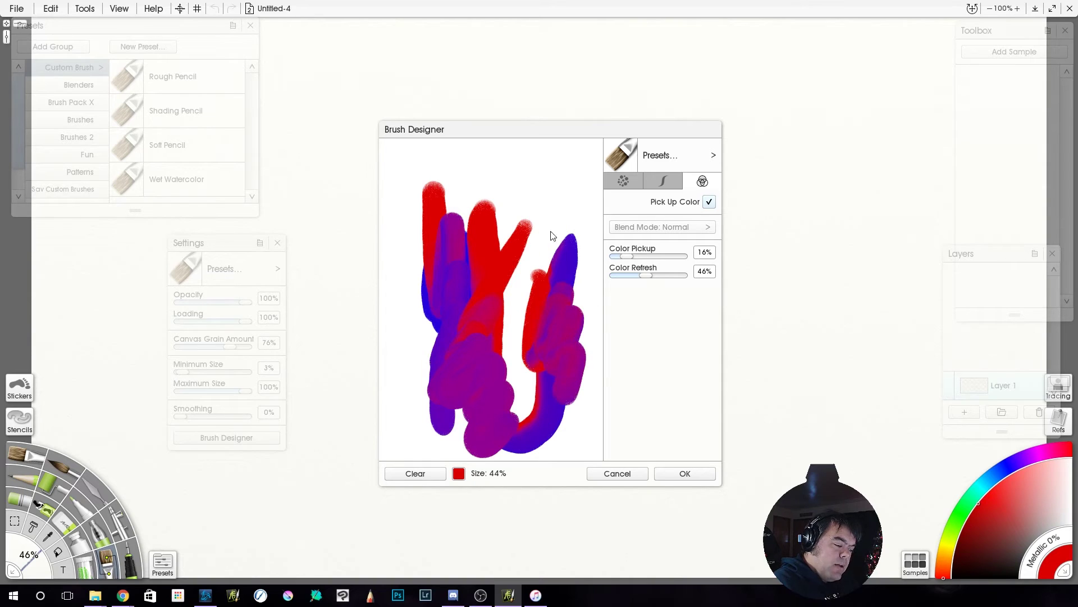
mouse_move(551, 235)
mouse_down()
mouse_move(559, 265)
mouse_move(566, 218)
mouse_move(566, 294)
mouse_move(598, 253)
mouse_move(581, 301)
mouse_move(543, 344)
mouse_move(564, 409)
mouse_move(578, 380)
mouse_up()
click(415, 473)
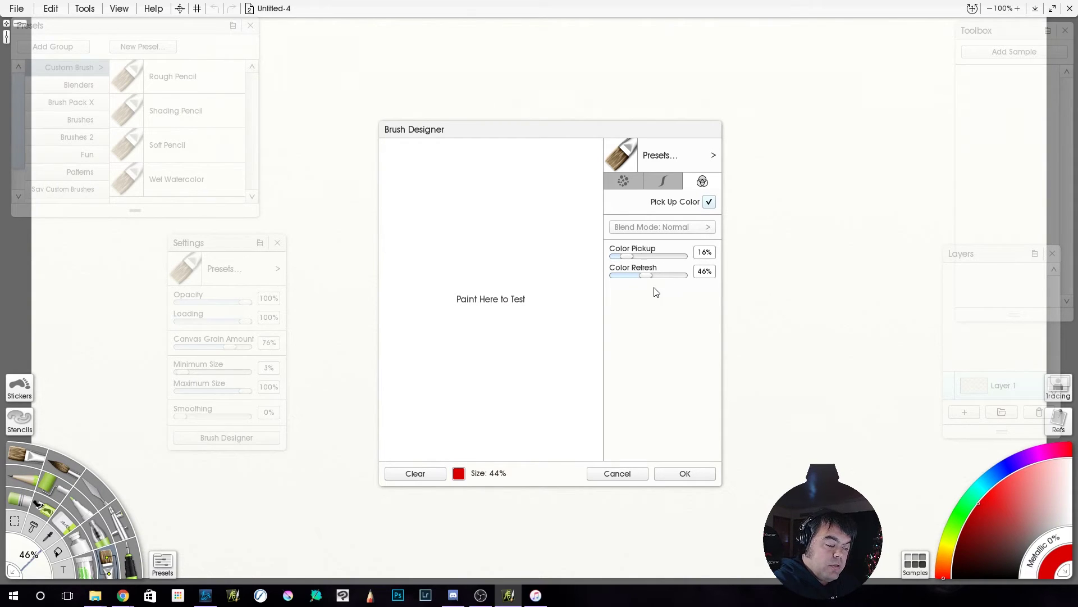
Paint two red vertical strokes, switch to blue, and paint a horizontal stroke across them
drag(432, 205, 443, 413)
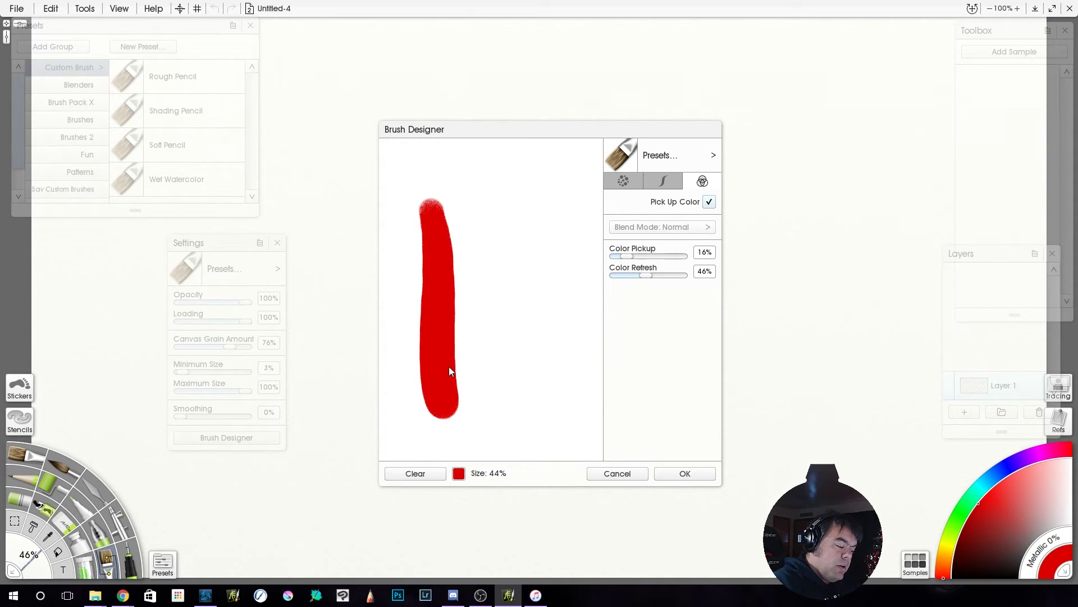
drag(482, 207, 494, 402)
click(459, 473)
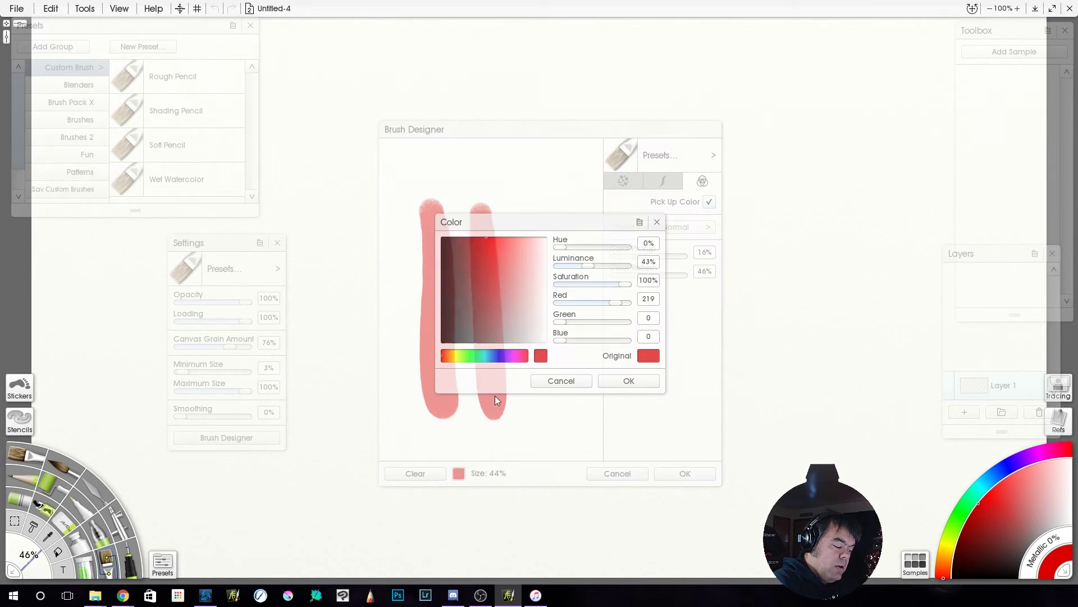
click(501, 356)
click(618, 384)
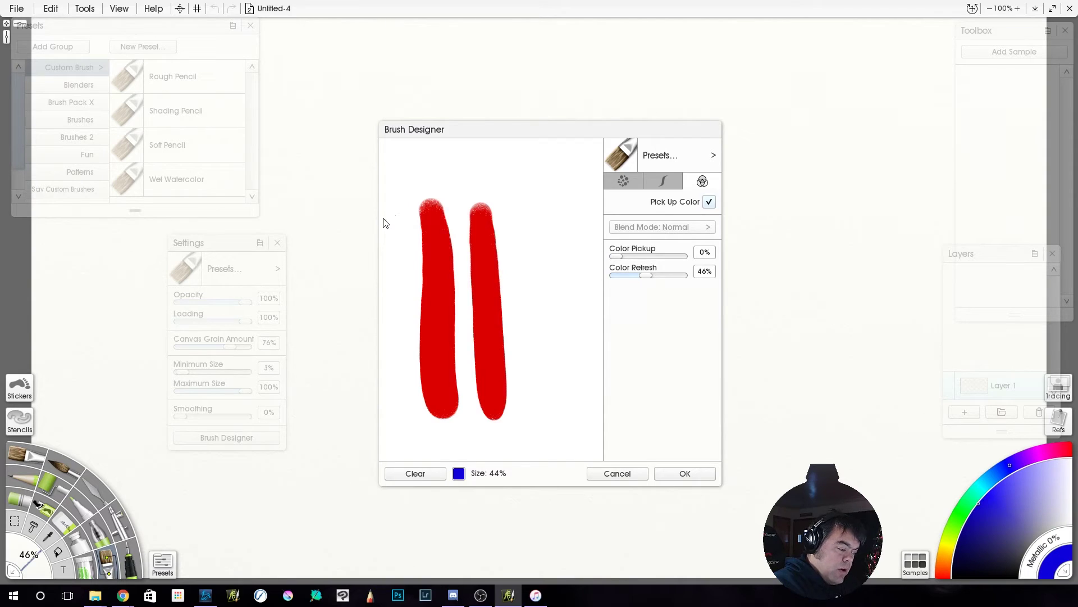
mouse_move(382, 221)
mouse_down()
mouse_move(492, 225)
mouse_move(596, 216)
mouse_up()
Test blue strokes over red with Color Pickup at 100%, then at 75%
drag(616, 256, 711, 254)
click(389, 277)
drag(396, 281, 600, 268)
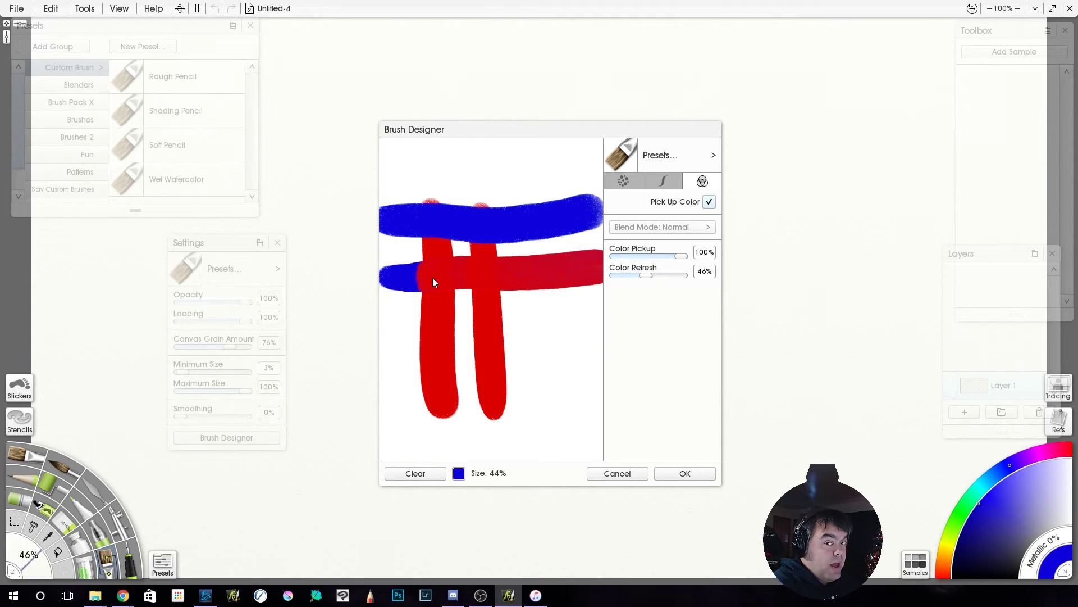
mouse_move(679, 257)
mouse_down()
mouse_move(655, 261)
mouse_move(664, 266)
mouse_up()
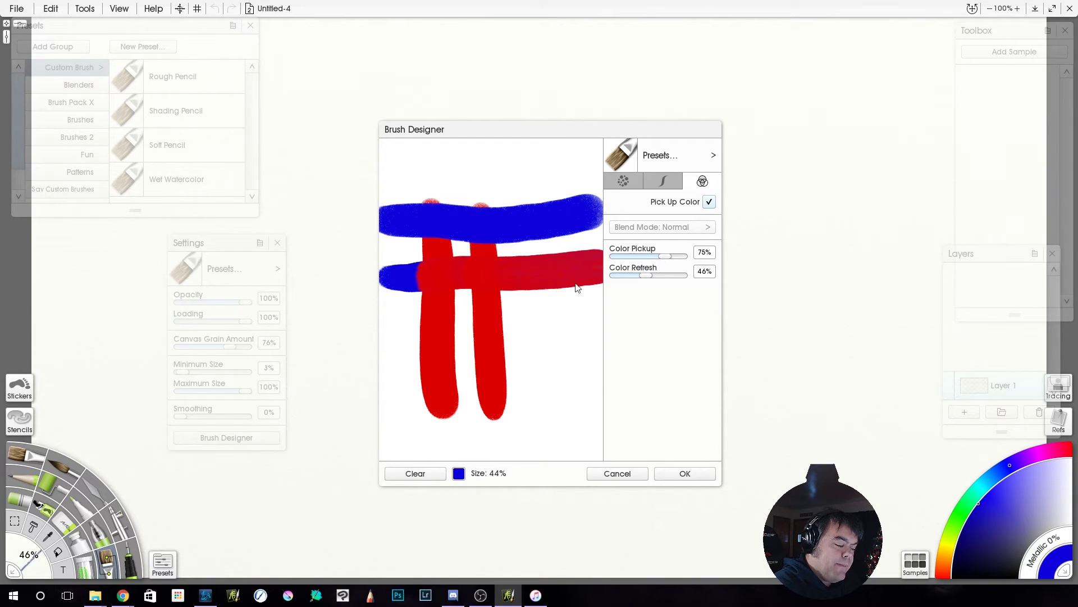
drag(378, 325, 571, 318)
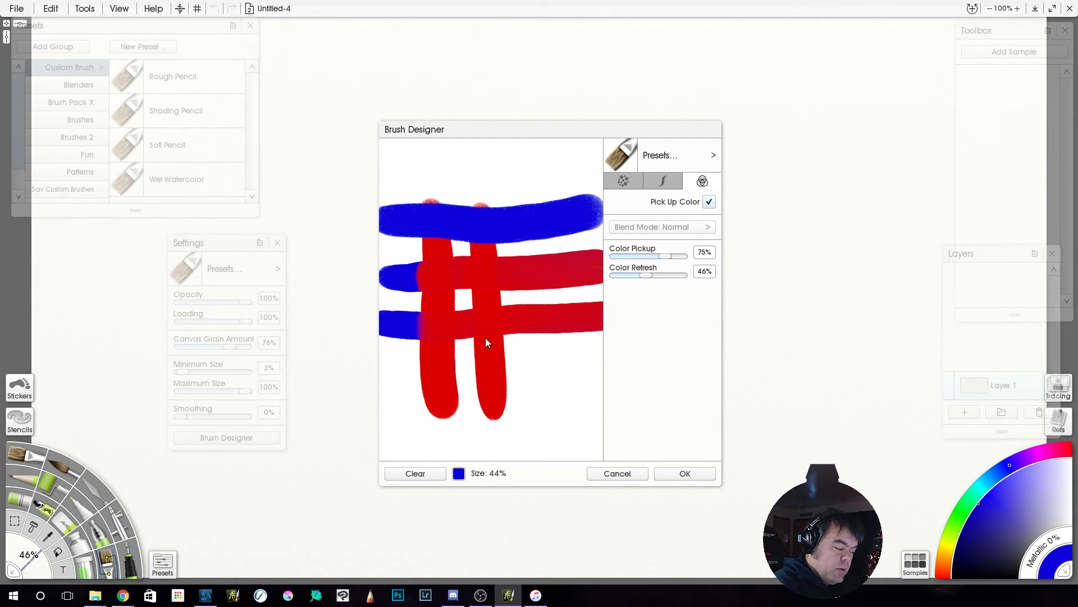
Lower Color Pickup to 25% and then 3%, testing blue strokes, and wipe the preview
drag(664, 264, 632, 270)
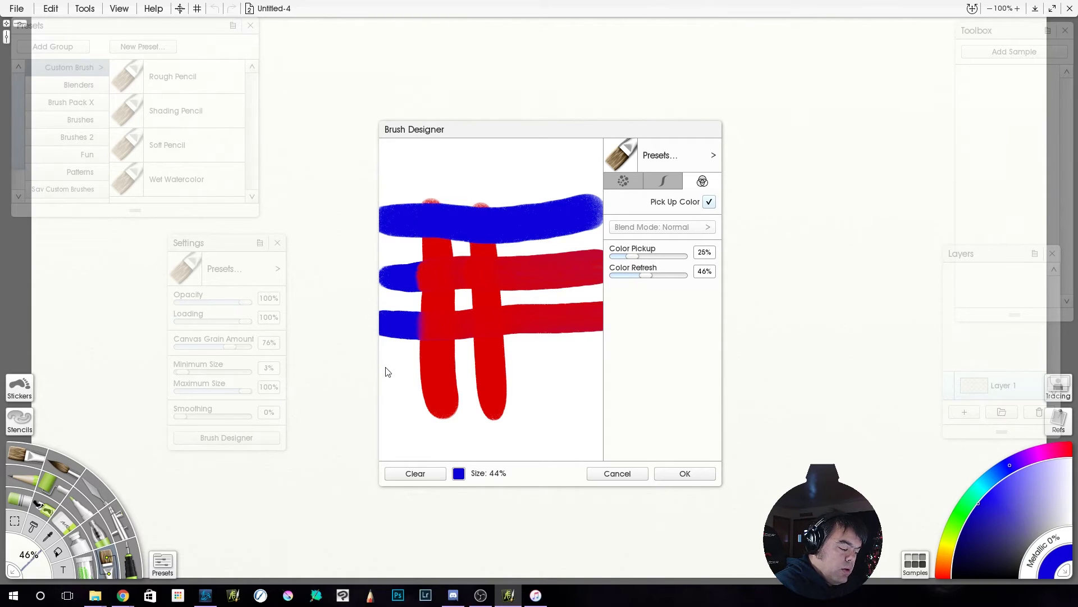
drag(387, 371, 596, 355)
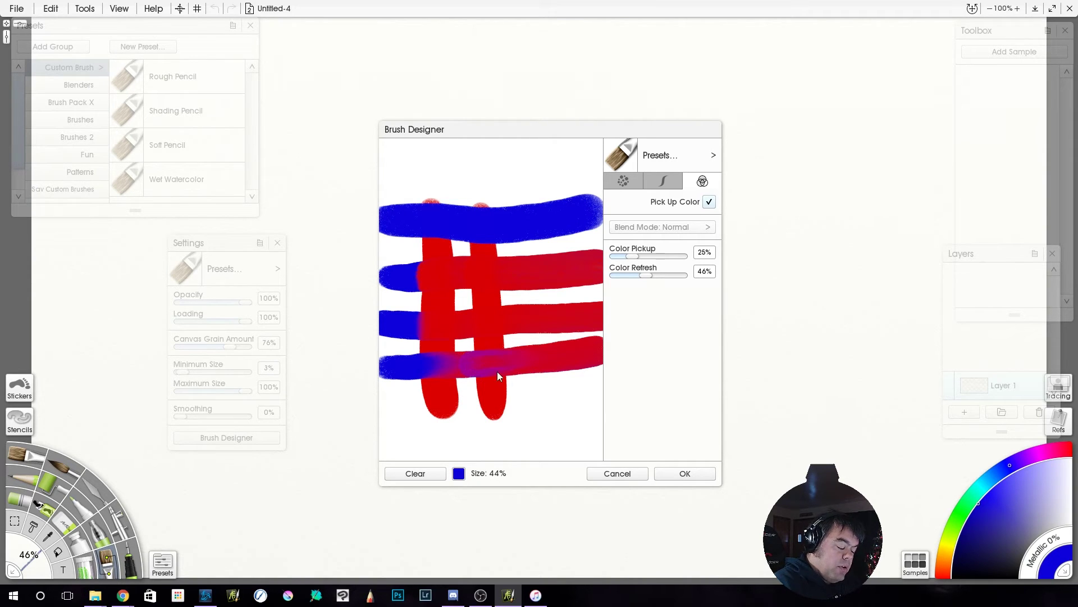
drag(630, 256, 619, 257)
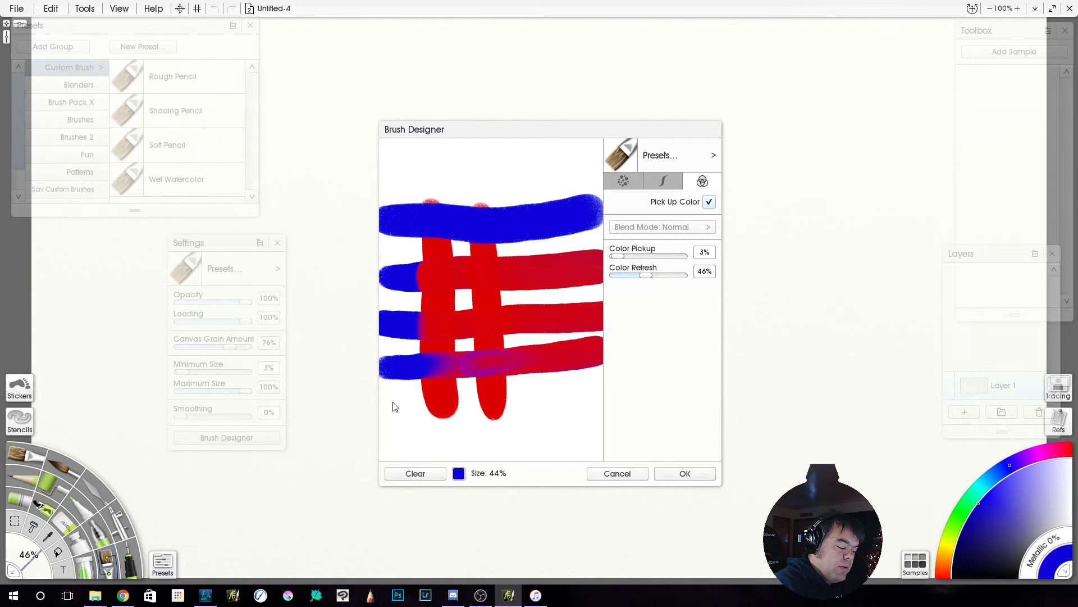
mouse_move(395, 406)
mouse_down()
mouse_move(591, 393)
mouse_move(409, 403)
mouse_move(569, 399)
mouse_move(490, 394)
mouse_move(499, 359)
mouse_move(557, 319)
mouse_move(580, 280)
mouse_move(553, 280)
mouse_move(503, 254)
mouse_move(453, 308)
mouse_up()
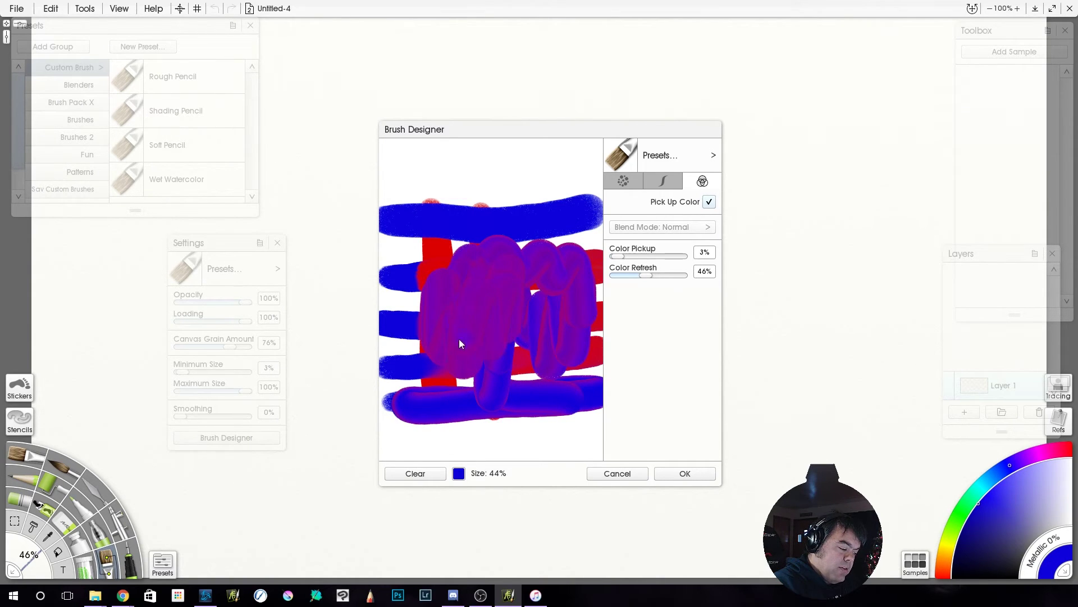
mouse_move(433, 257)
mouse_down()
mouse_move(488, 237)
mouse_move(520, 285)
mouse_move(558, 237)
mouse_move(586, 274)
mouse_move(584, 283)
mouse_move(524, 251)
mouse_move(497, 324)
mouse_move(526, 342)
mouse_move(556, 326)
mouse_move(493, 371)
mouse_move(450, 383)
mouse_move(447, 357)
mouse_move(481, 403)
mouse_move(508, 370)
mouse_move(537, 395)
mouse_up()
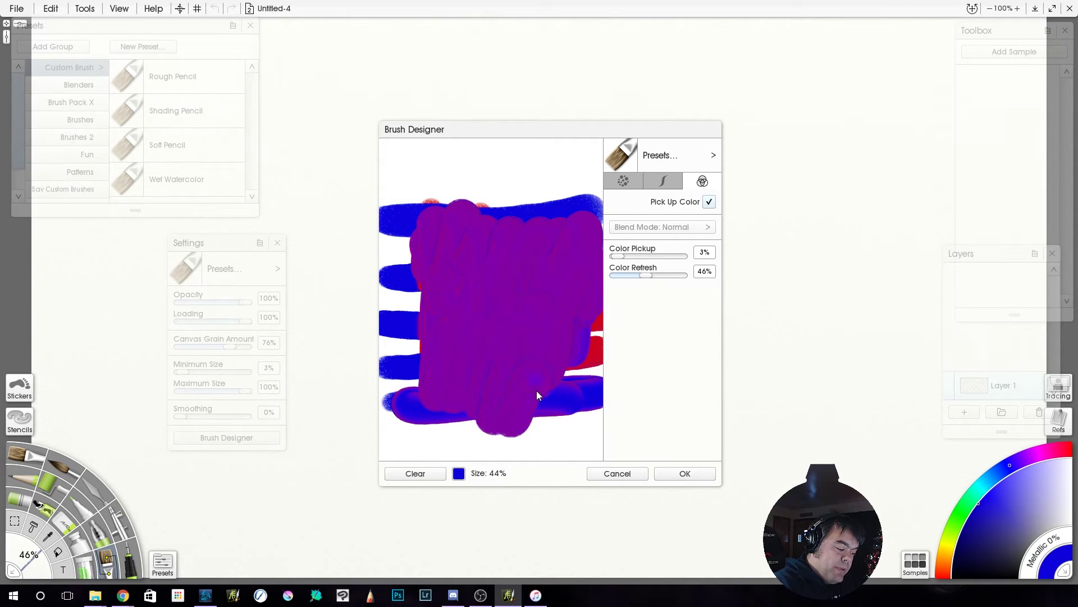
click(410, 473)
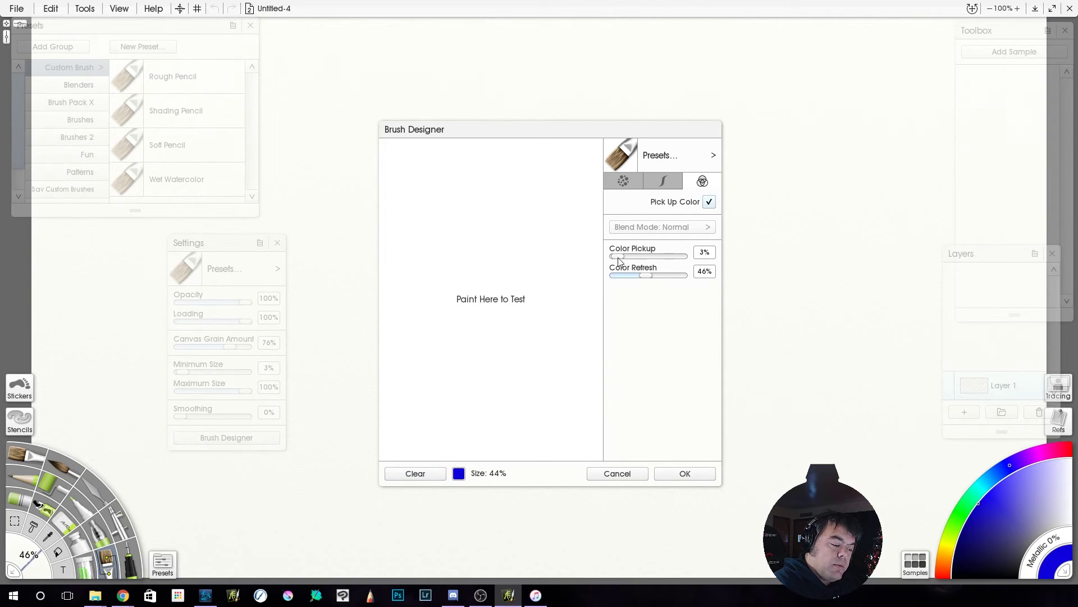
Set Color Pickup to 15%, paint a blue test stroke, then switch the brush color to red
drag(620, 256, 627, 257)
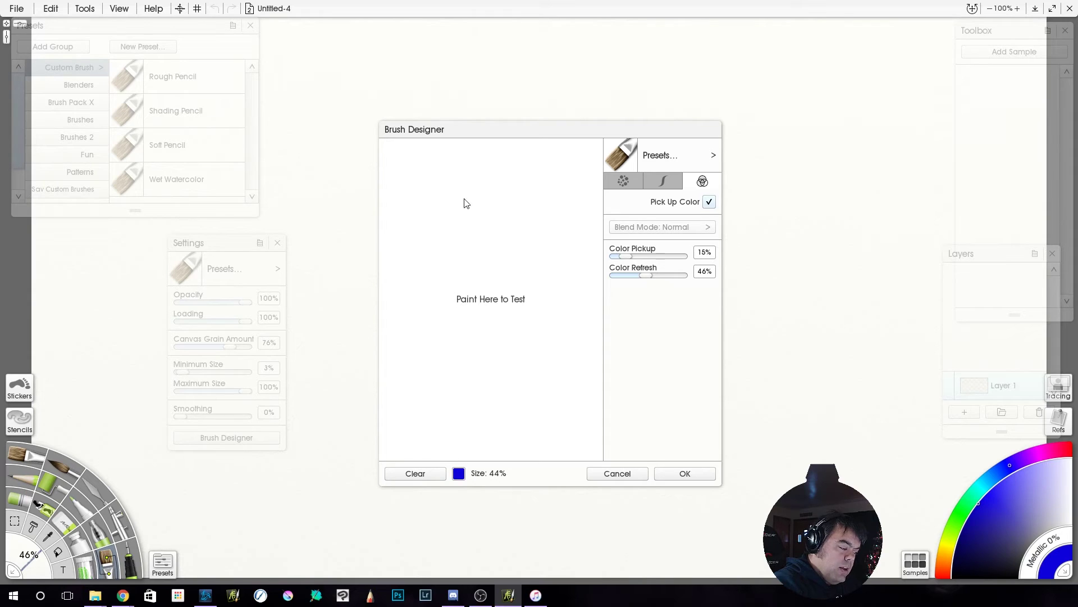
drag(476, 174, 496, 462)
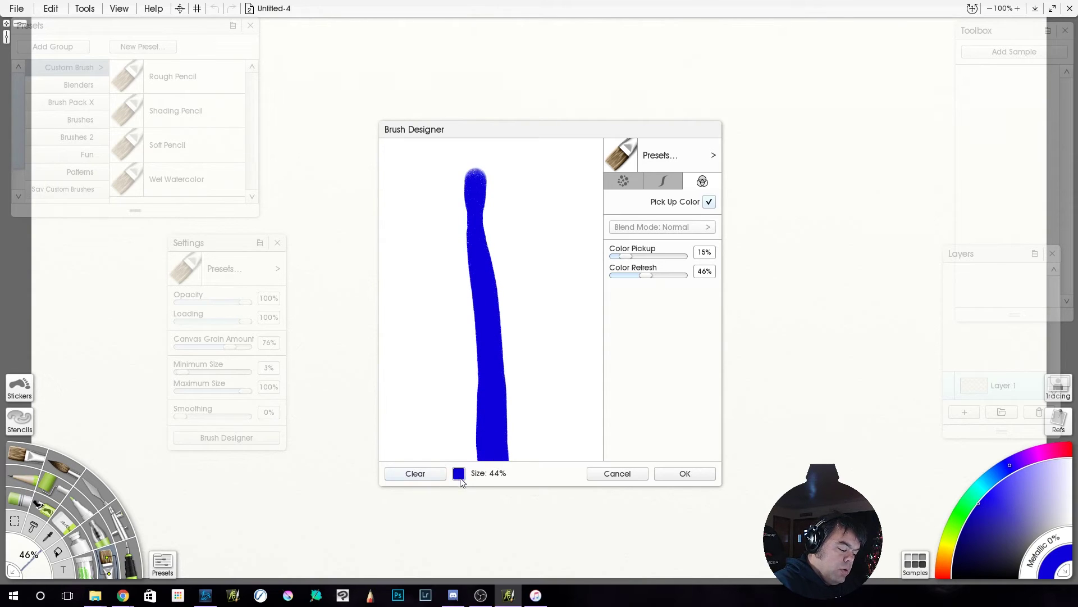
click(459, 474)
drag(450, 357, 434, 357)
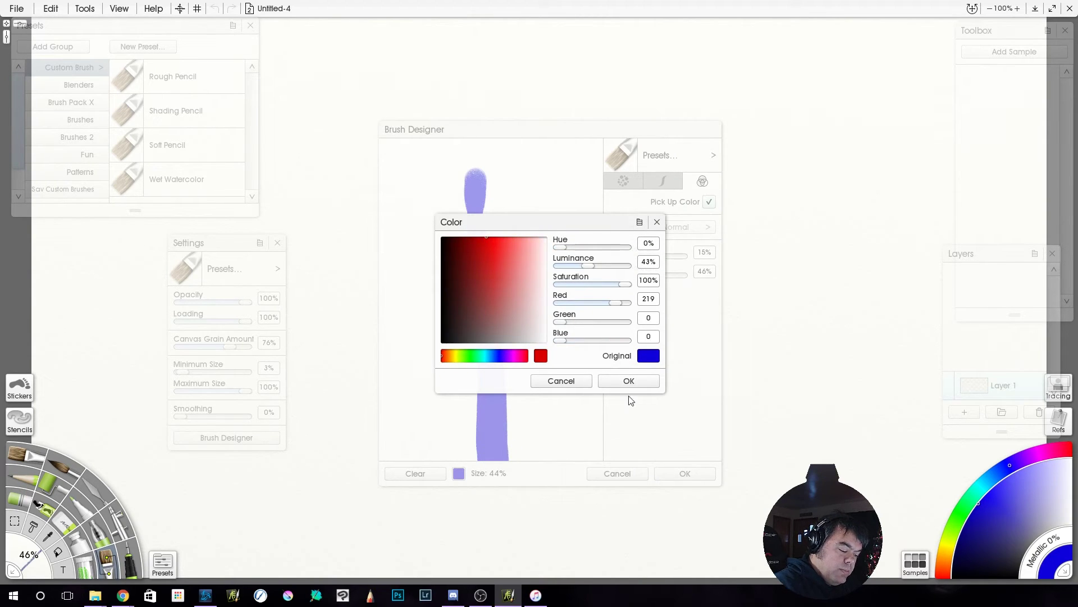
click(629, 381)
With Color Refresh at 0%, paint red strokes across the blue one and clear the preview
drag(646, 275, 612, 276)
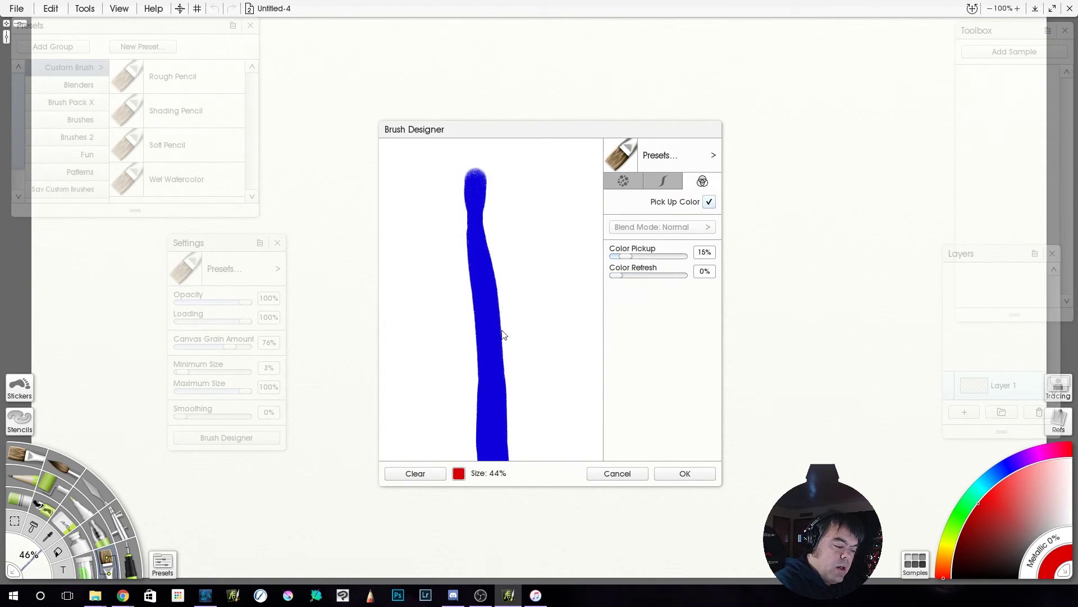
click(450, 220)
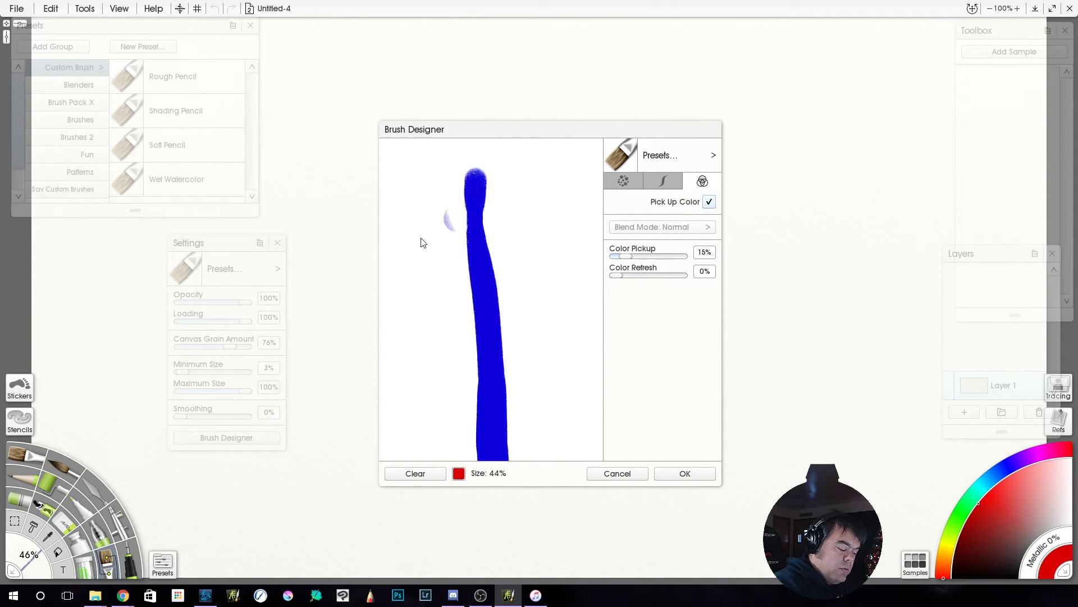
drag(443, 216, 593, 211)
click(427, 470)
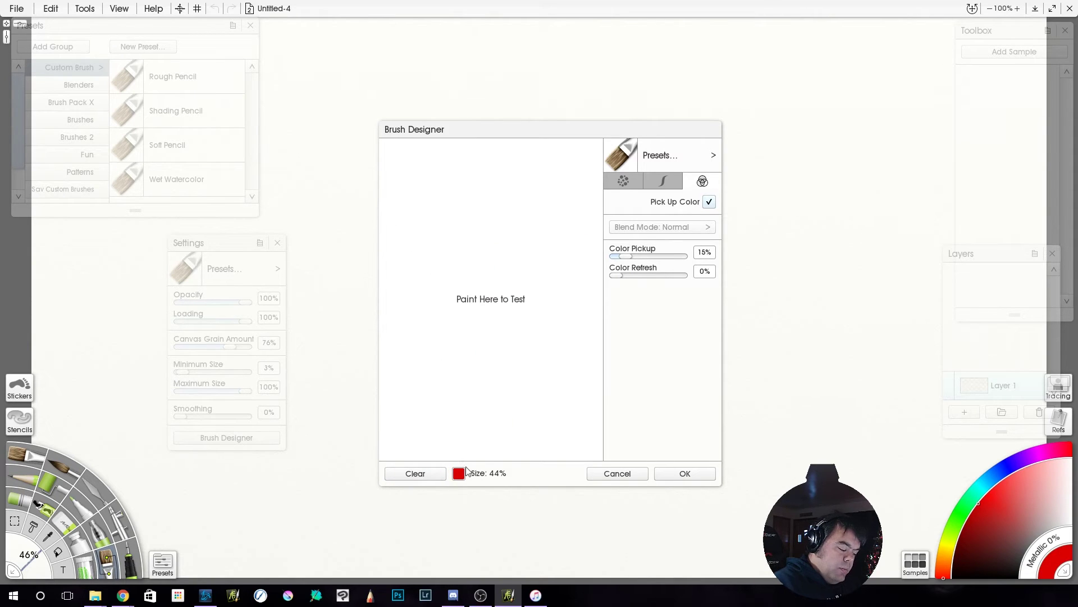
Raise Color Refresh to about 25%, test a stroke, clear, and paint a red vertical stroke
drag(623, 277, 632, 280)
mouse_move(445, 183)
mouse_down()
mouse_move(445, 274)
mouse_move(443, 464)
mouse_up()
click(415, 473)
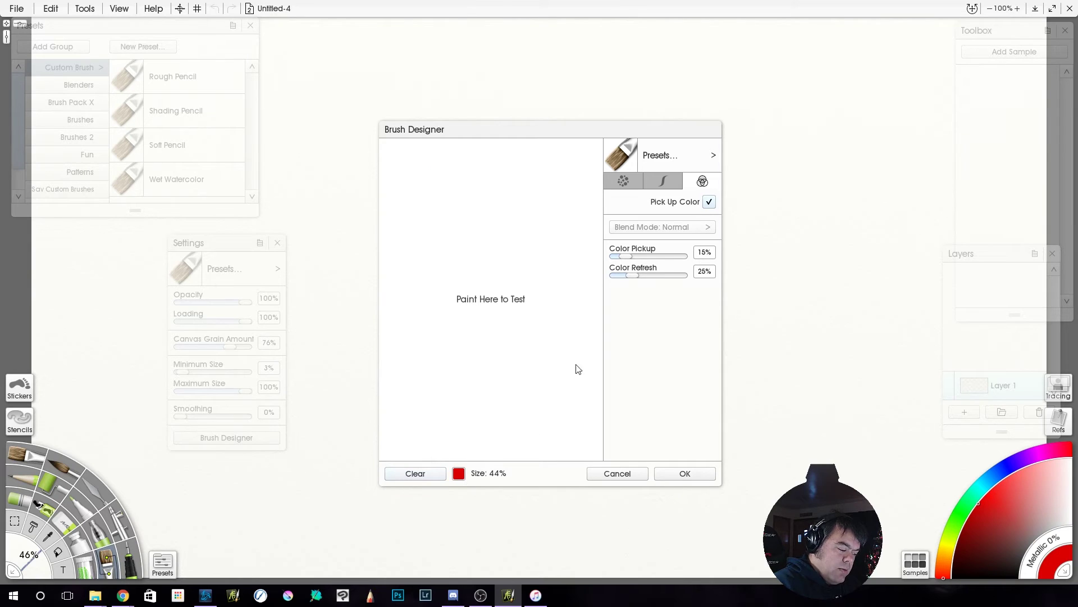
drag(484, 175, 480, 461)
Switch the brush color to violet and dab a test stroke at 0% Color Refresh
click(459, 473)
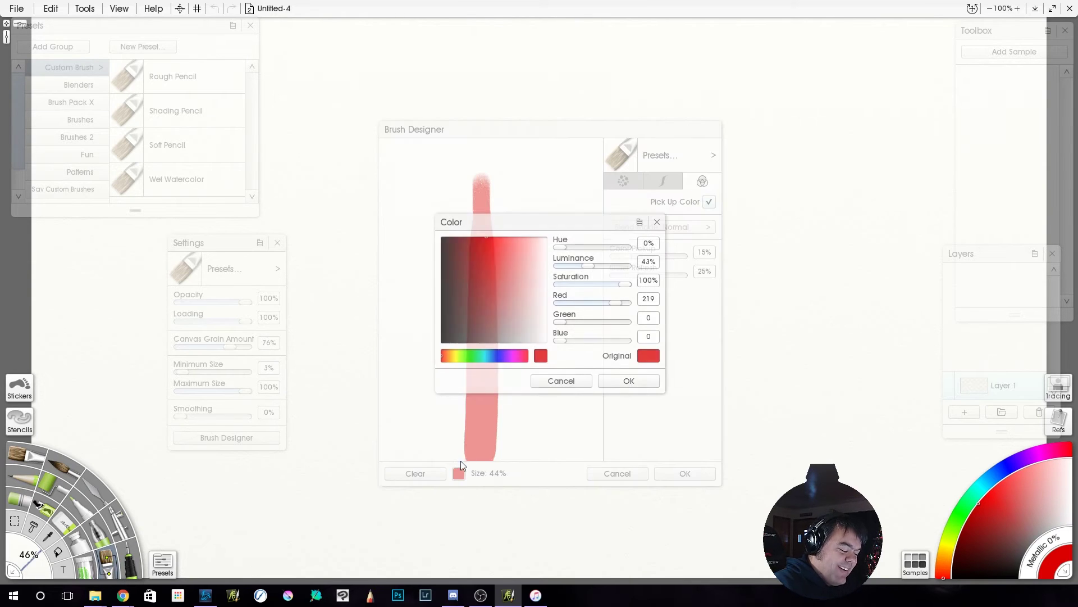
click(504, 357)
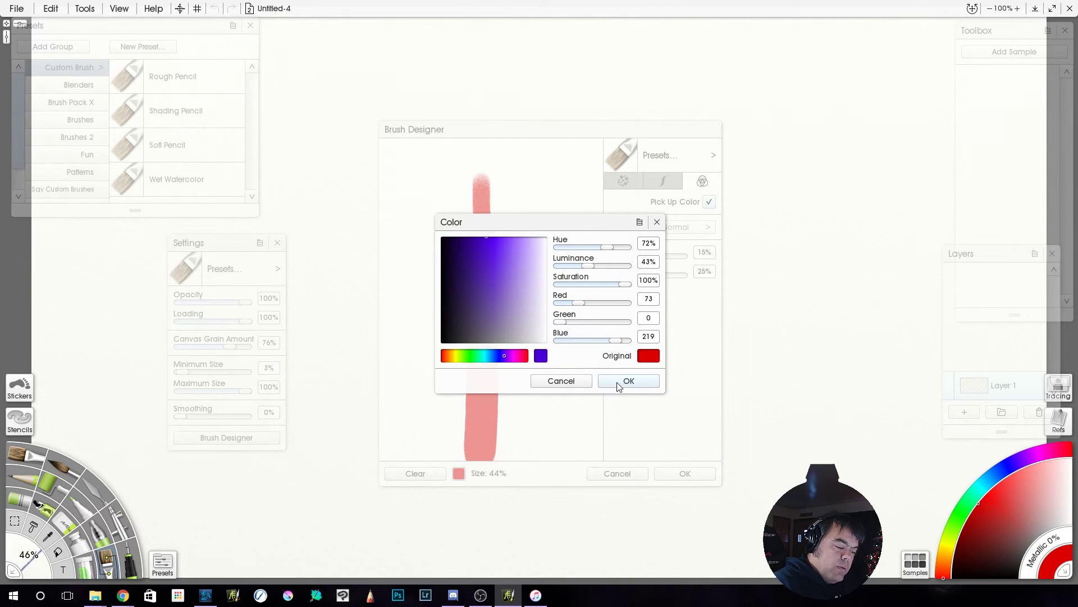
click(618, 384)
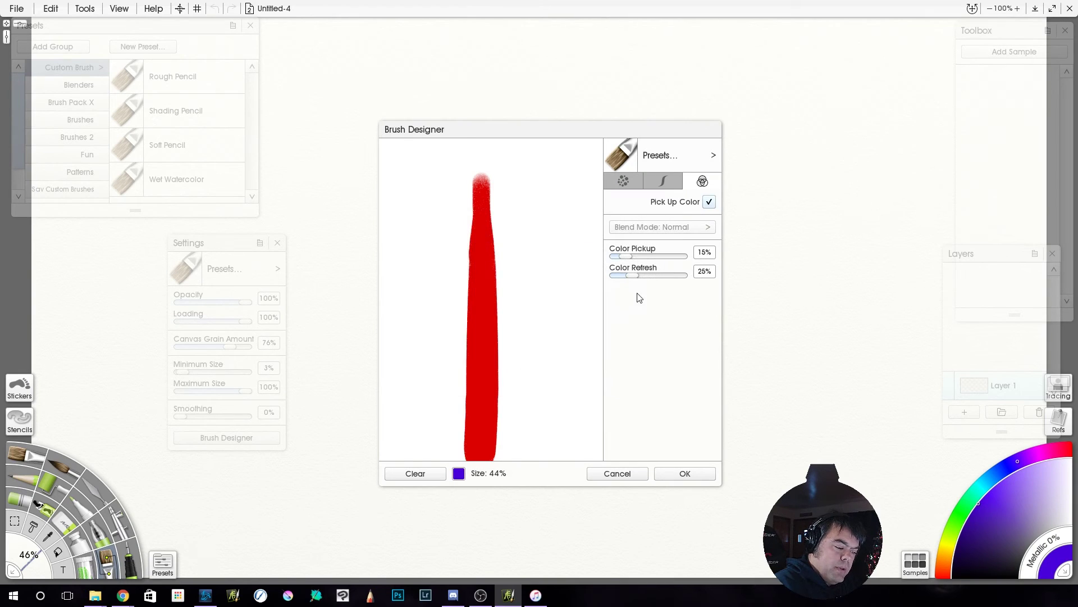
drag(636, 279, 592, 288)
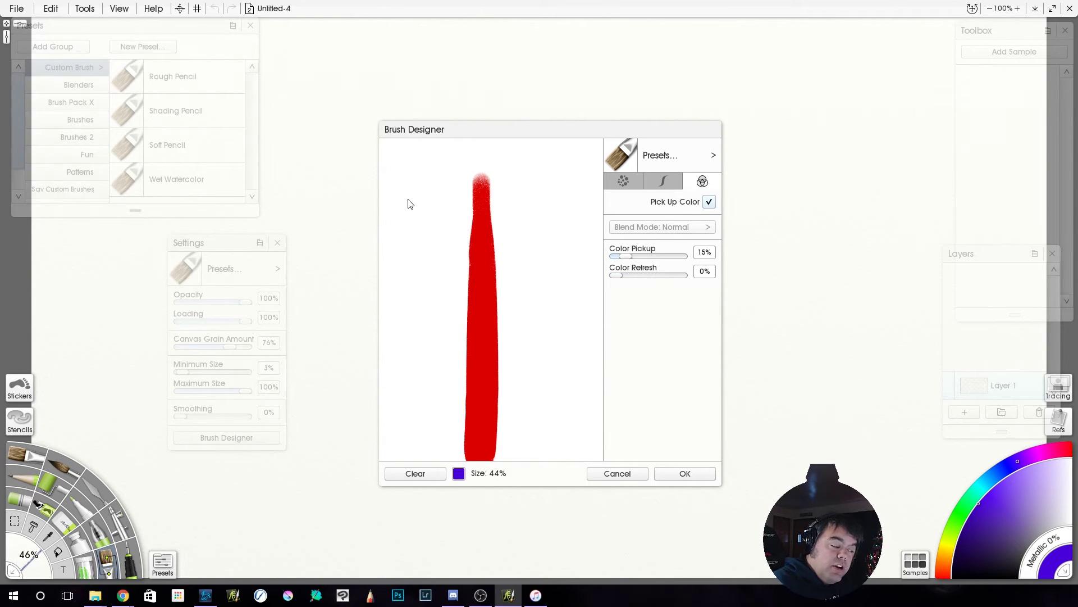
click(483, 224)
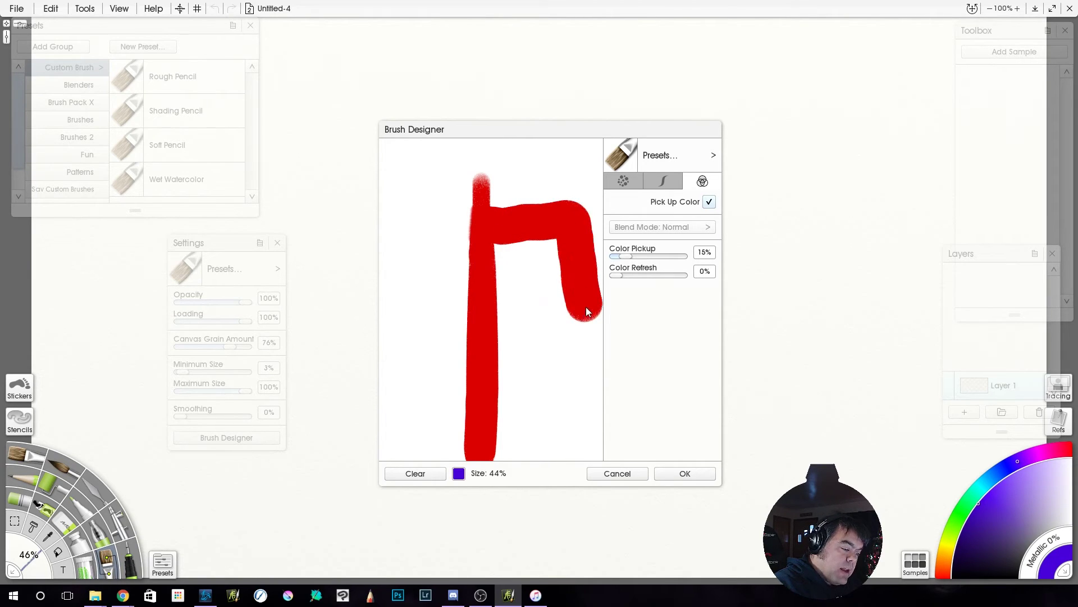
Paint a violet stroke across the red at 100% Color Refresh, then settle on 50% and clear
drag(619, 276, 715, 273)
drag(388, 387, 439, 392)
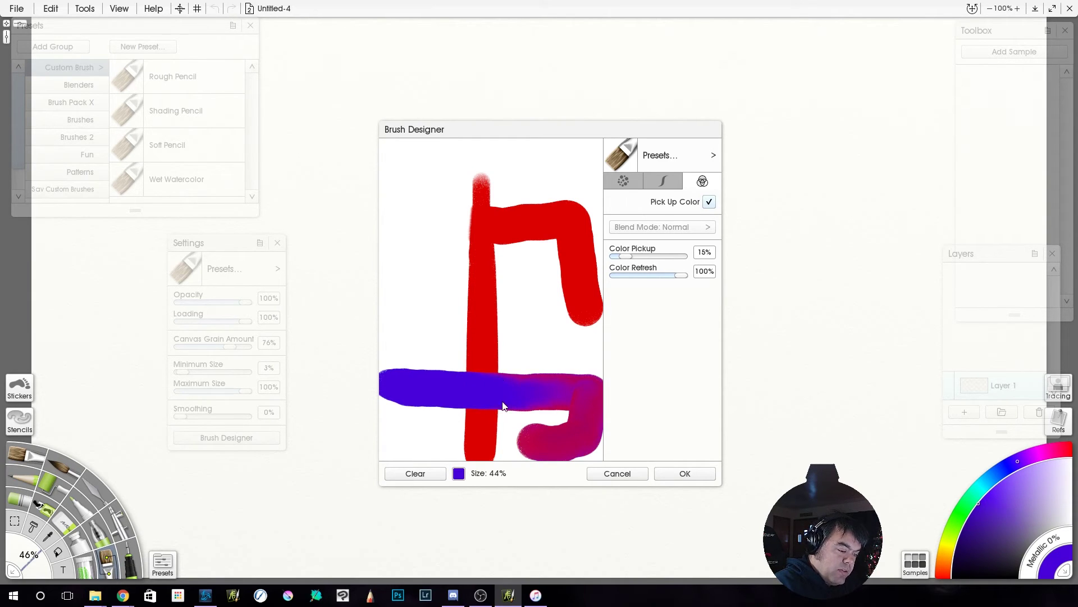
drag(680, 276, 651, 275)
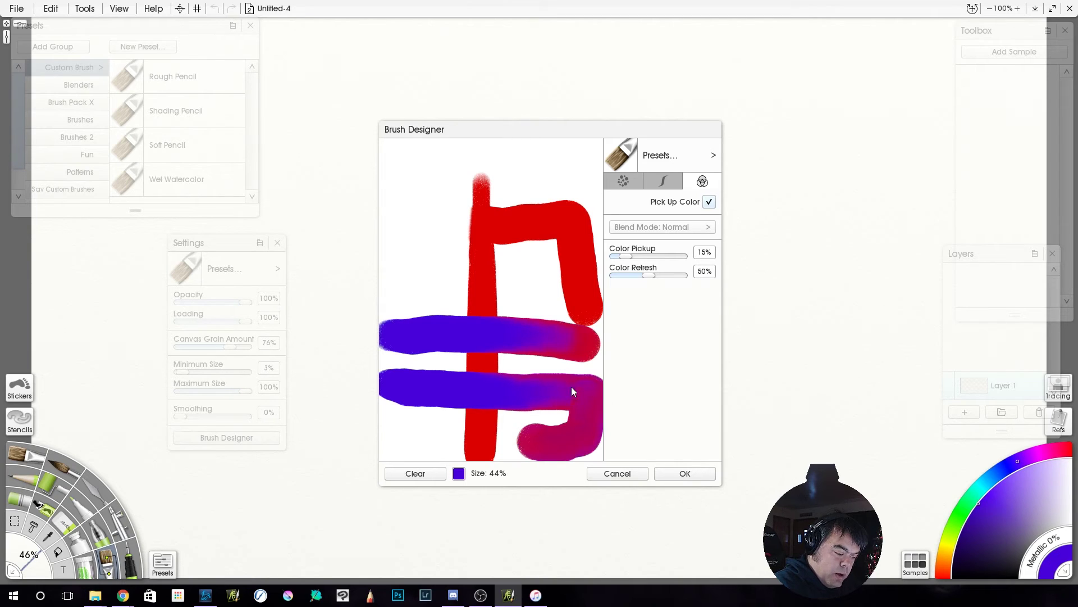
click(419, 476)
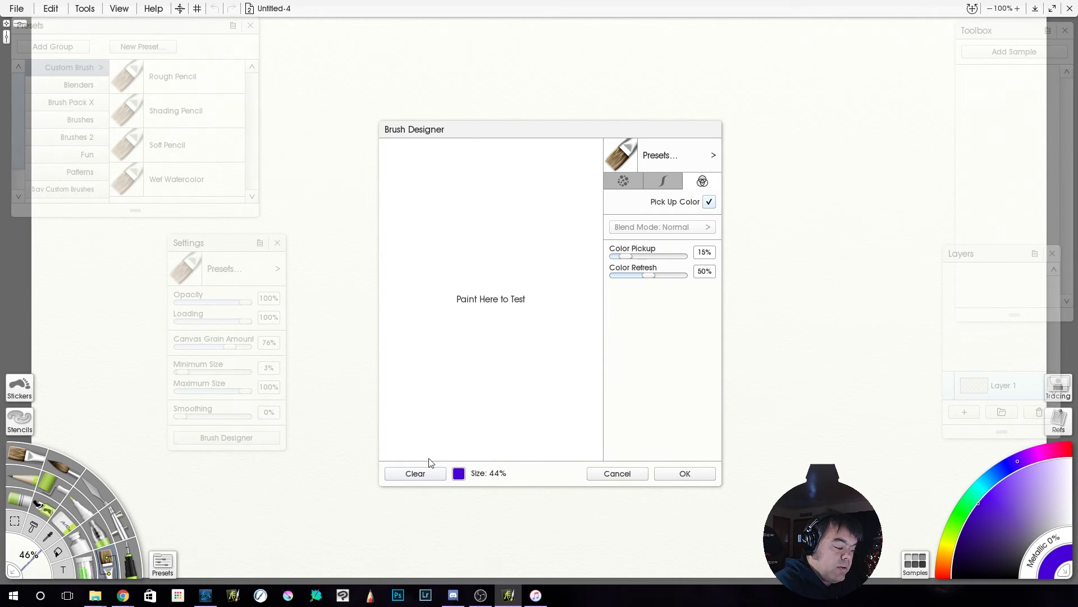
Lower the stroke's Maximum Size to 52%, then paint a purple vertical test stroke
click(660, 183)
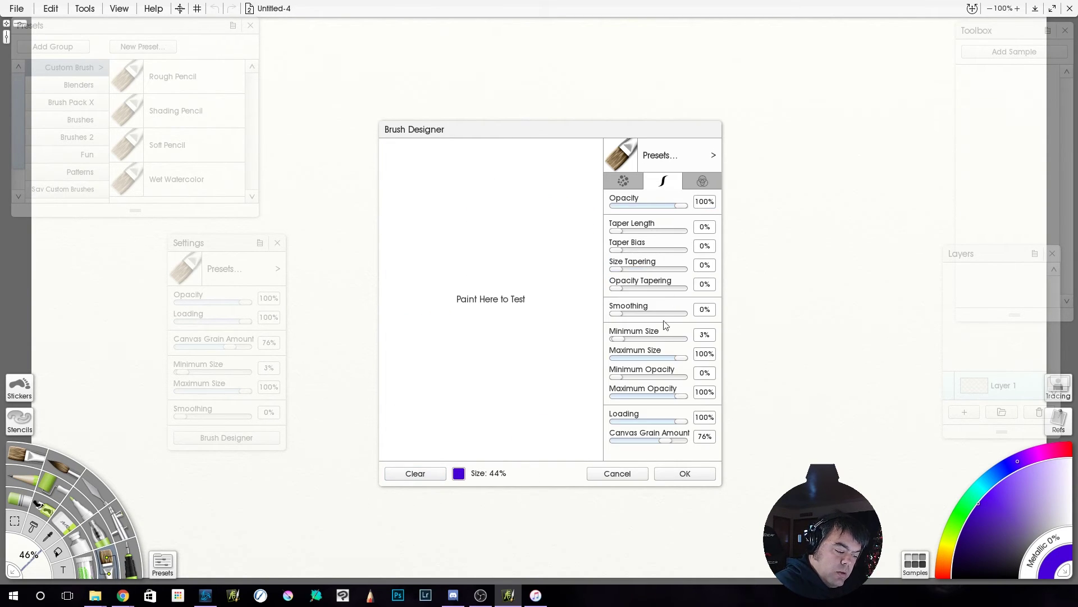
drag(674, 358, 651, 371)
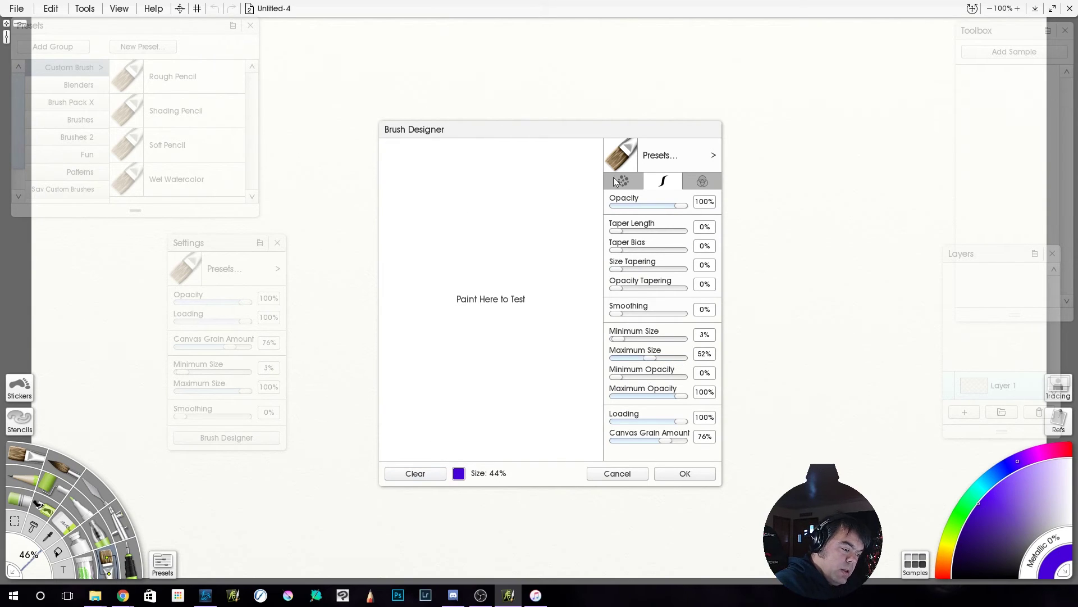
click(697, 182)
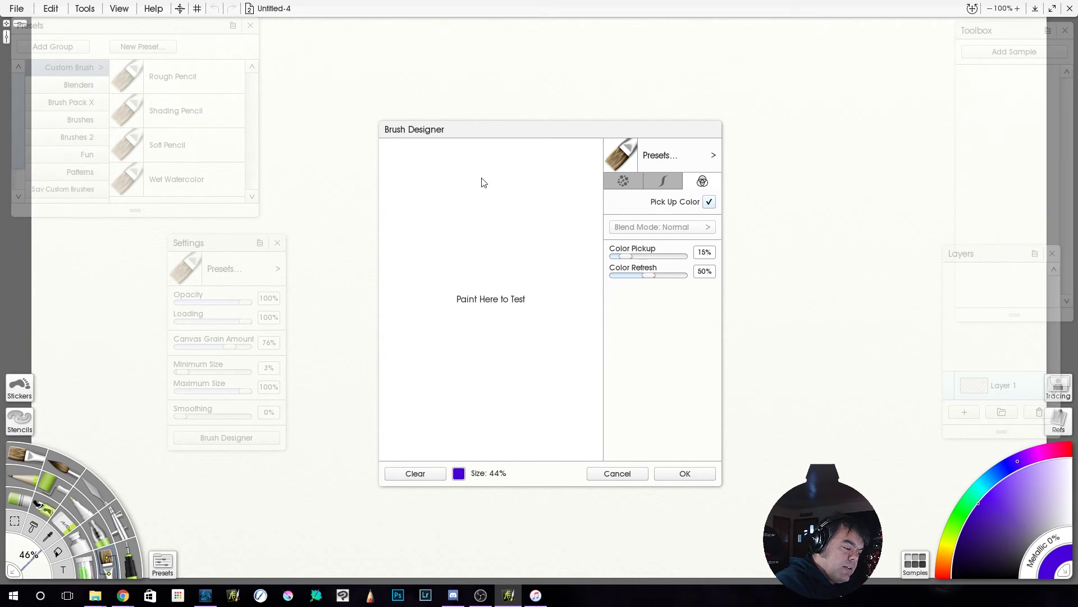
drag(482, 182, 490, 433)
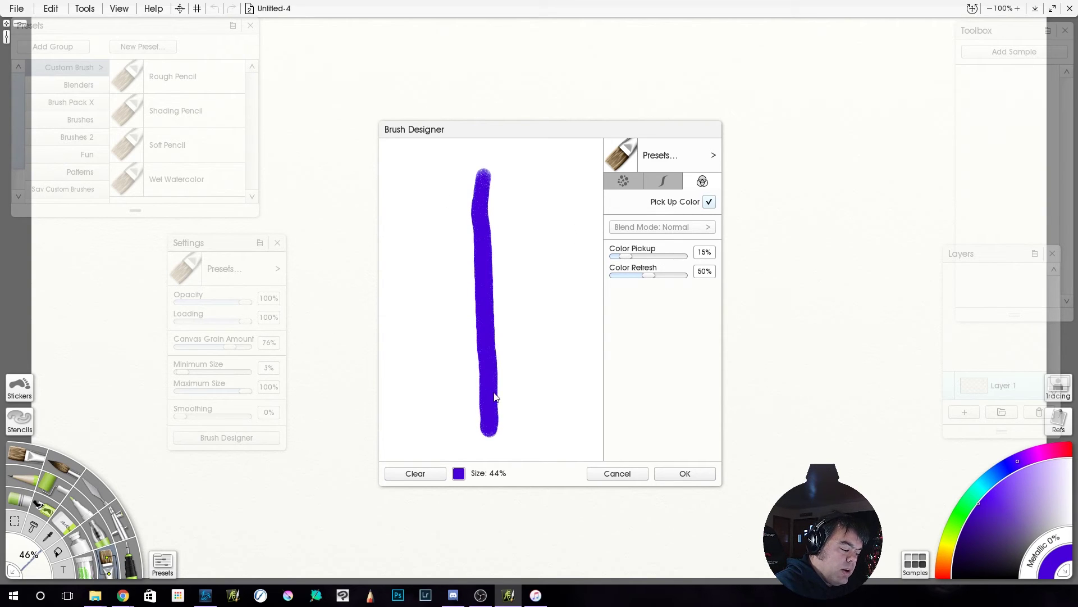
Switch the brush color to red and paint a red stroke across the purple line
click(459, 473)
click(470, 355)
click(442, 356)
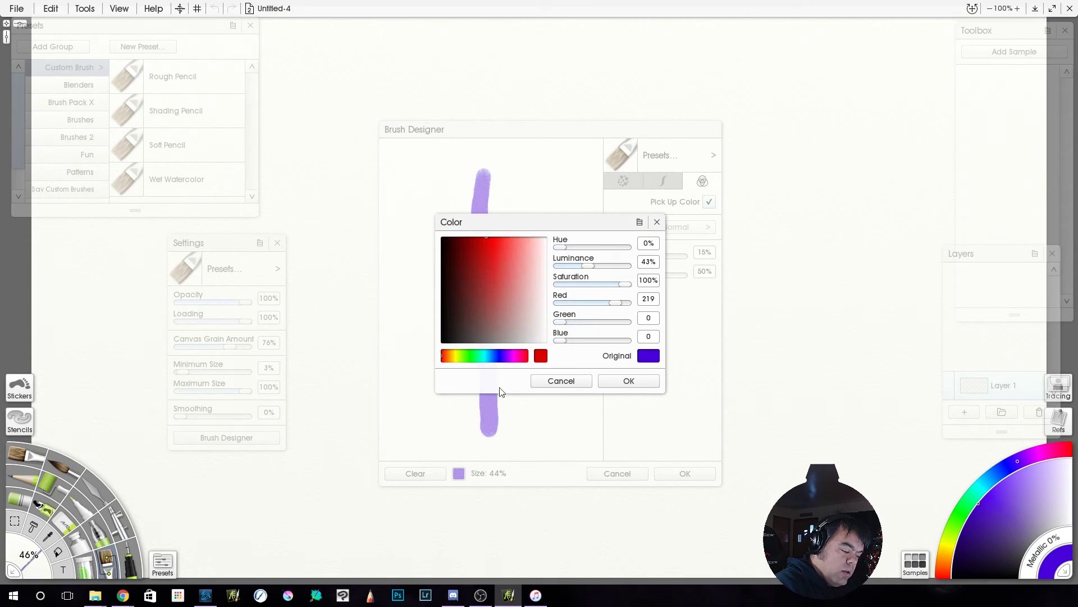
click(629, 378)
mouse_move(418, 207)
mouse_down()
mouse_move(528, 211)
mouse_move(581, 229)
mouse_move(589, 456)
mouse_up()
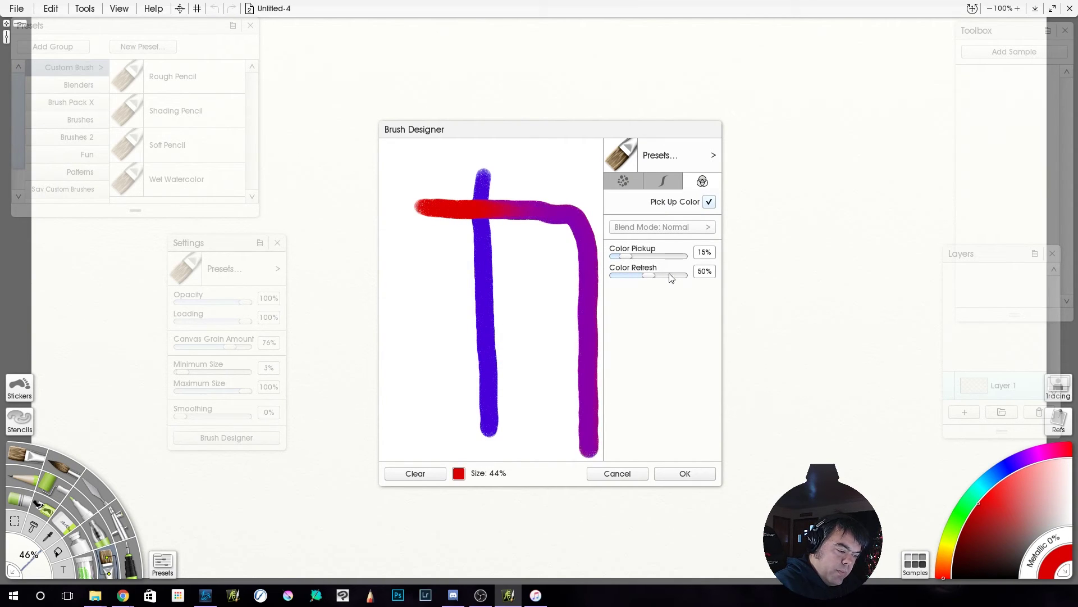
Test red strokes at 100%, 0% and 26% Color Refresh, then wipe the preview clean
drag(650, 275, 682, 276)
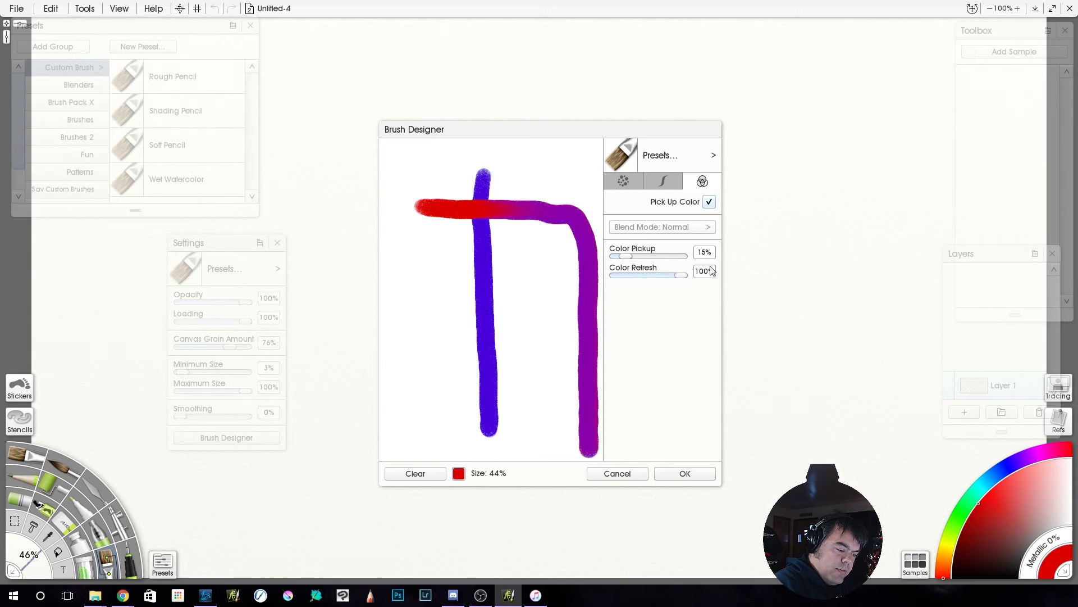
click(416, 247)
mouse_move(417, 249)
mouse_down()
mouse_move(517, 246)
mouse_move(556, 258)
mouse_move(558, 441)
mouse_up()
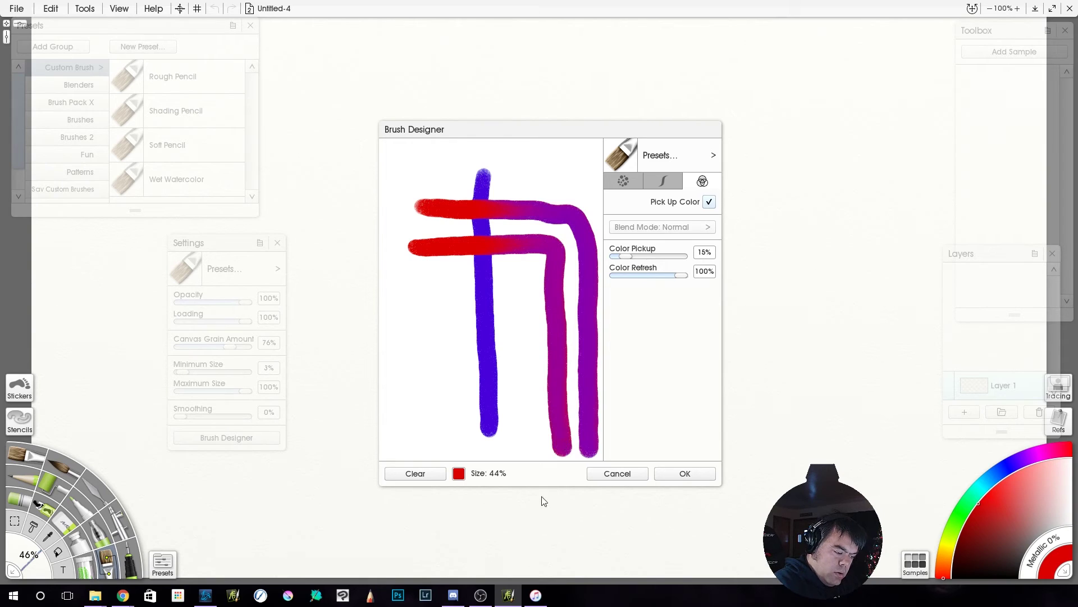
drag(682, 275, 610, 276)
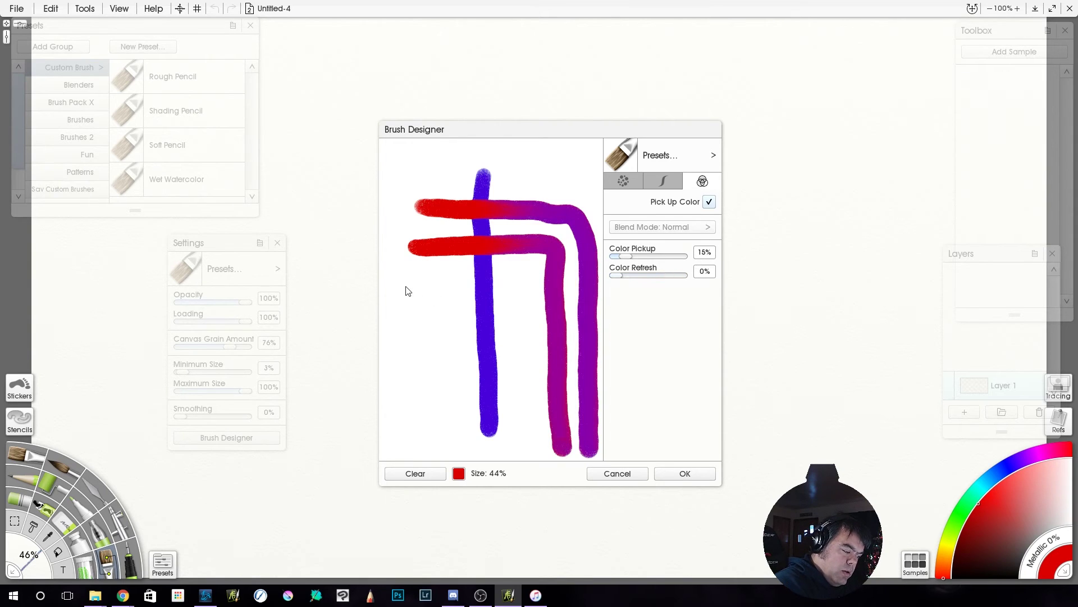
mouse_move(471, 287)
mouse_down()
mouse_move(526, 288)
mouse_move(526, 474)
mouse_up()
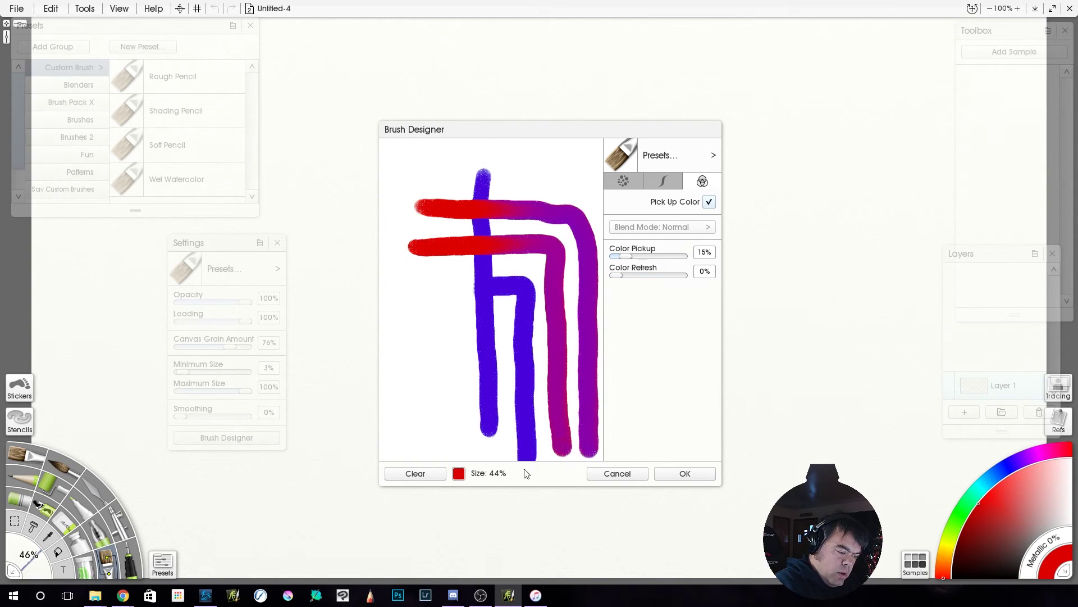
drag(621, 276, 633, 292)
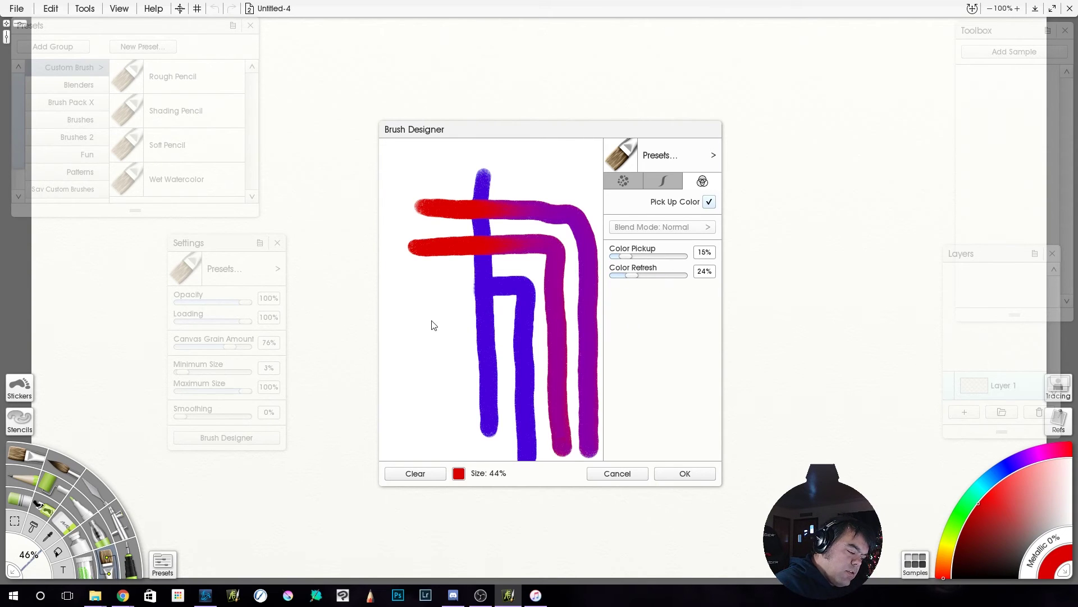
mouse_move(431, 322)
mouse_down()
mouse_move(507, 328)
mouse_move(504, 493)
mouse_up()
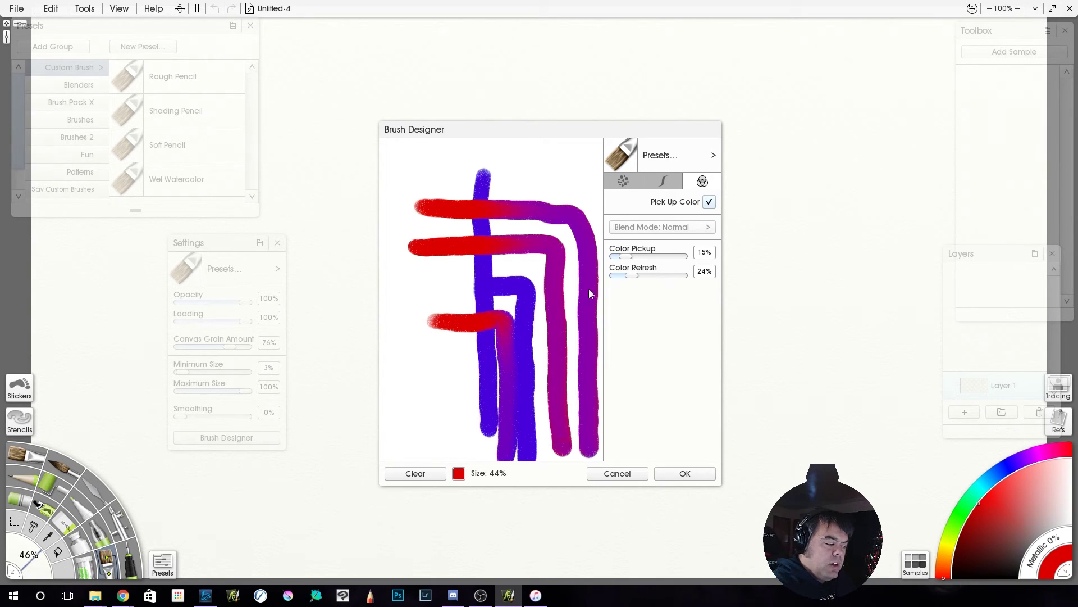
click(421, 471)
Raise Color Pickup to 79%, test blue strokes across a red line, and clear the preview
mouse_move(626, 255)
mouse_down()
mouse_move(664, 259)
mouse_move(665, 249)
mouse_up()
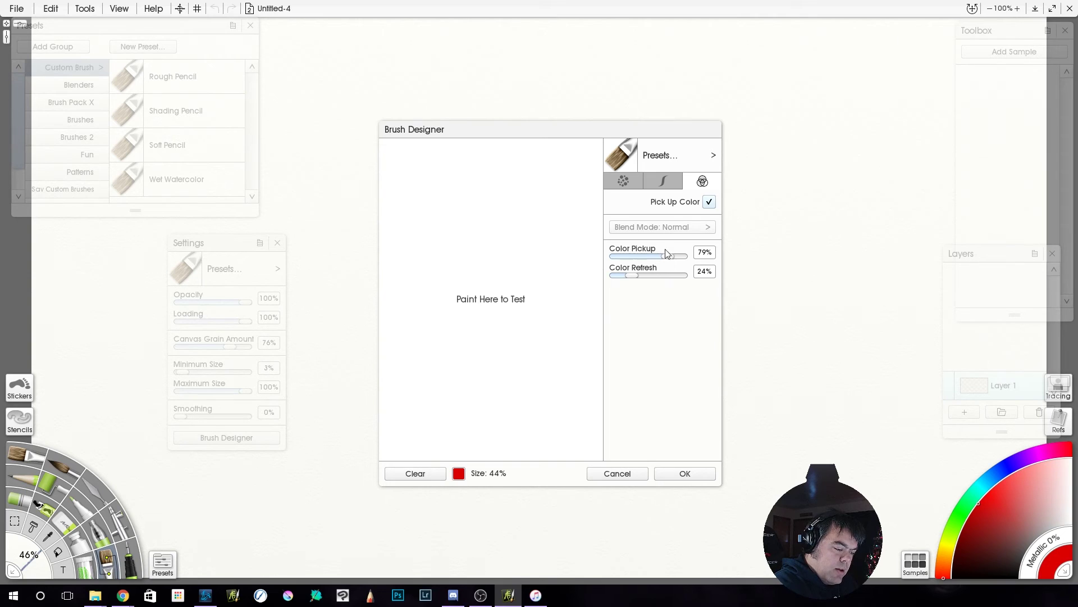
drag(487, 166, 476, 460)
click(459, 473)
click(498, 356)
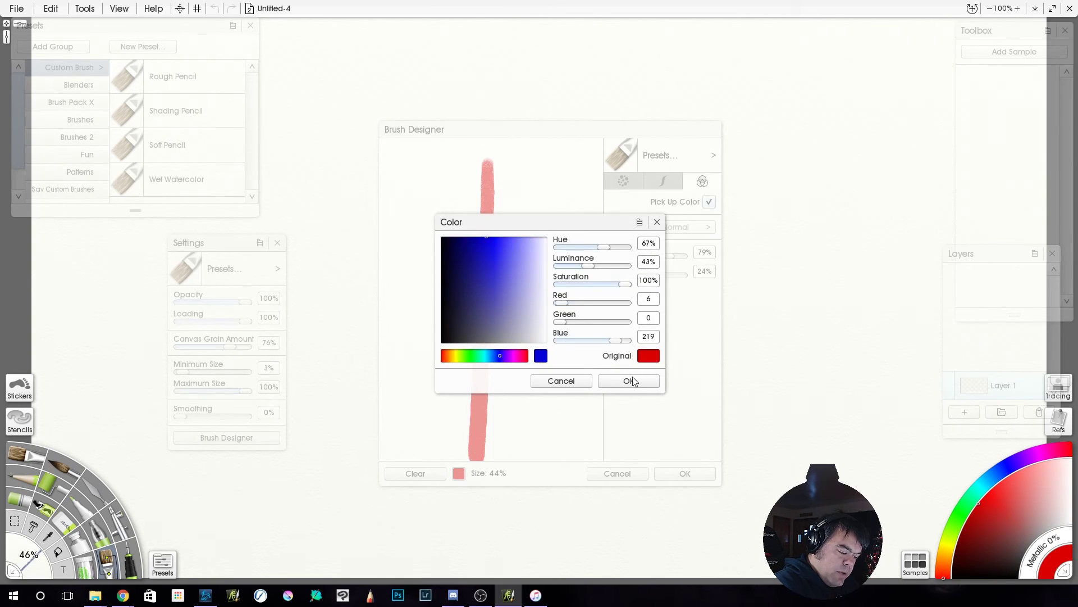
click(629, 381)
mouse_move(399, 178)
mouse_down()
mouse_move(585, 173)
mouse_move(573, 405)
mouse_up()
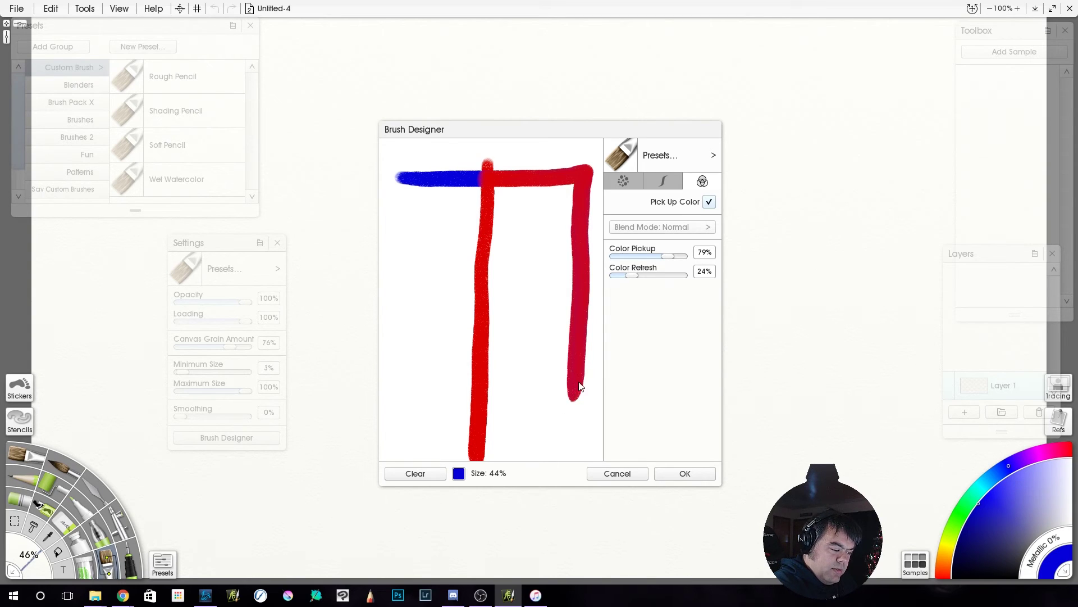
mouse_move(396, 207)
mouse_down()
mouse_move(523, 208)
mouse_move(526, 403)
mouse_move(556, 438)
mouse_move(529, 444)
mouse_move(500, 339)
mouse_up()
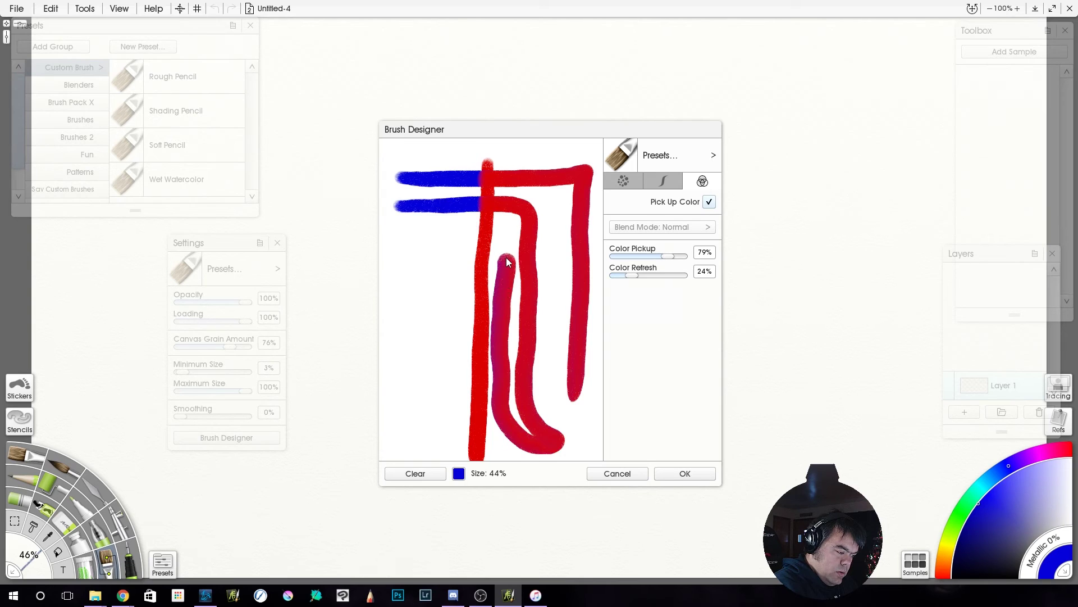
click(415, 476)
At 100% Color Refresh, paint a red stroke across a blue line, then clear the preview
click(633, 275)
drag(634, 275, 700, 277)
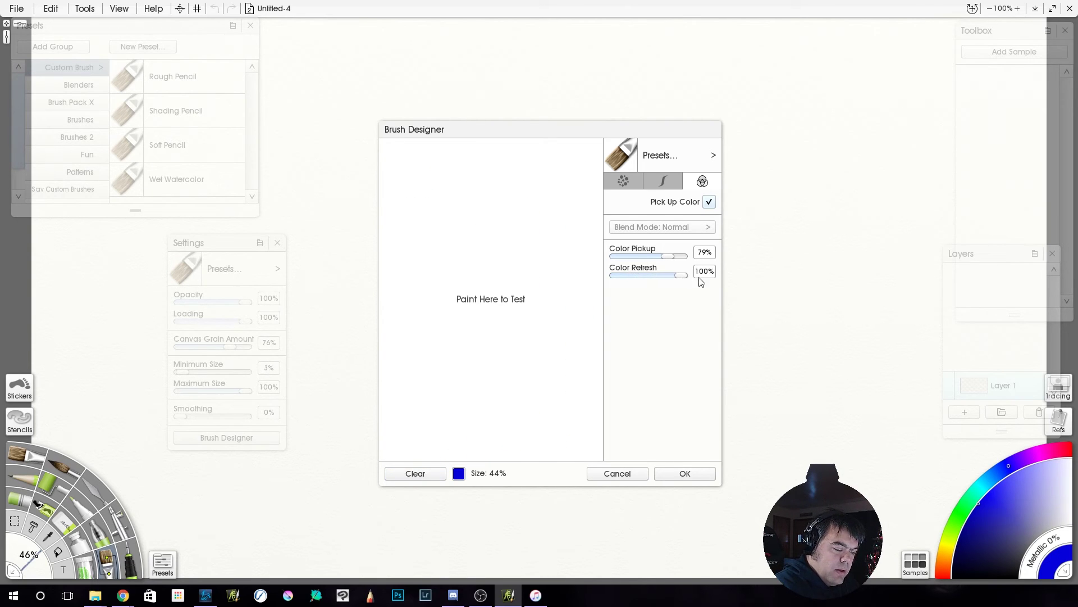
drag(491, 171, 494, 423)
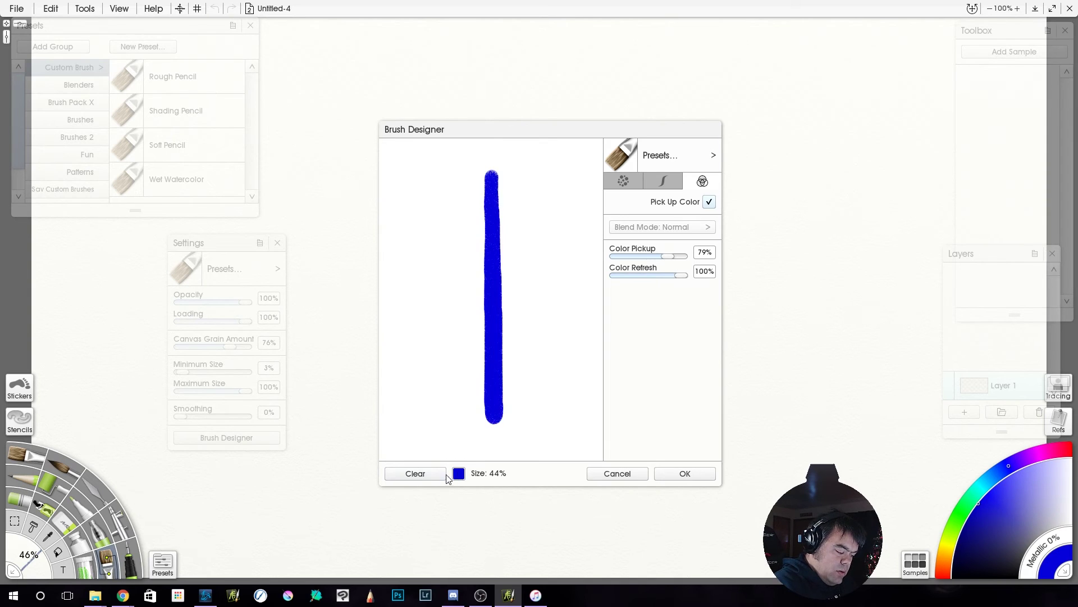
click(459, 473)
drag(473, 354, 442, 356)
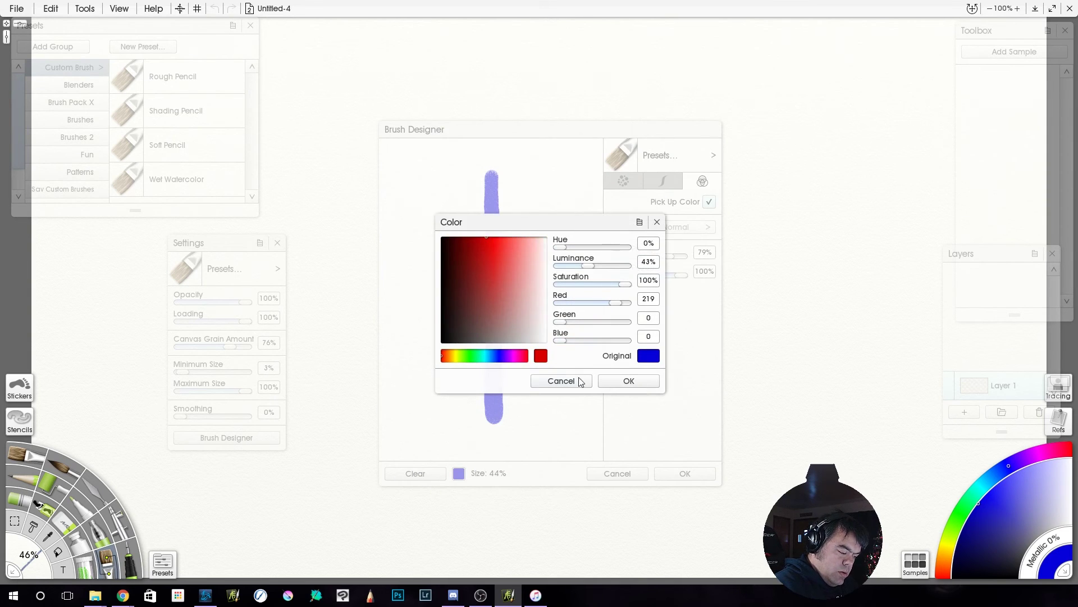
click(611, 382)
drag(414, 201, 572, 205)
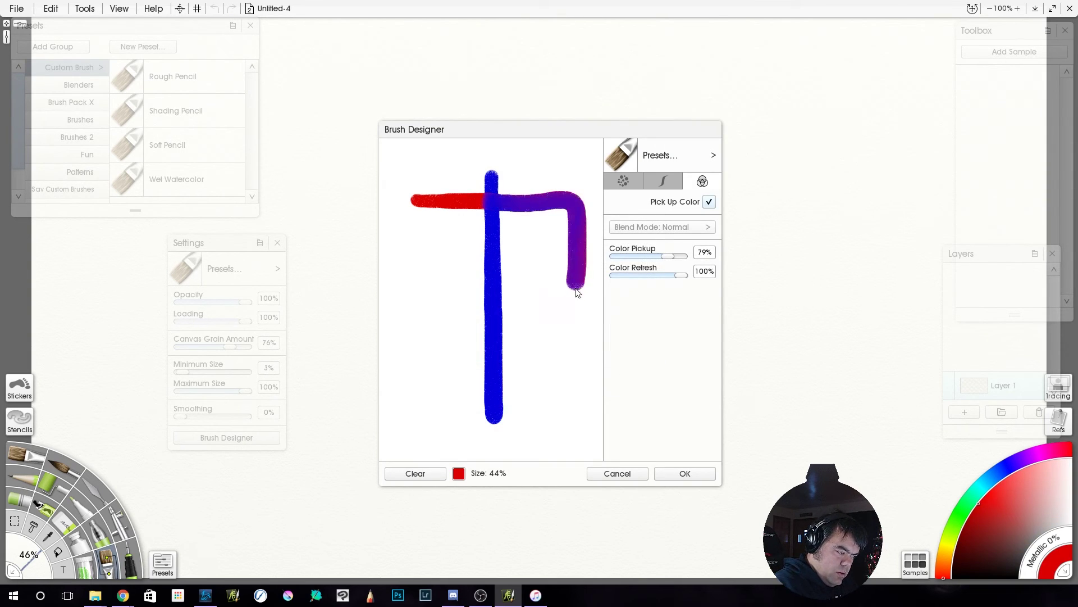
mouse_move(576, 292)
mouse_down()
mouse_move(574, 425)
mouse_move(552, 434)
mouse_move(542, 394)
mouse_move(538, 251)
mouse_move(517, 257)
mouse_move(514, 443)
mouse_move(486, 449)
mouse_move(452, 400)
mouse_move(458, 266)
mouse_move(430, 255)
mouse_move(429, 409)
mouse_move(412, 449)
mouse_move(392, 396)
mouse_move(392, 176)
mouse_move(409, 147)
mouse_move(570, 165)
mouse_up()
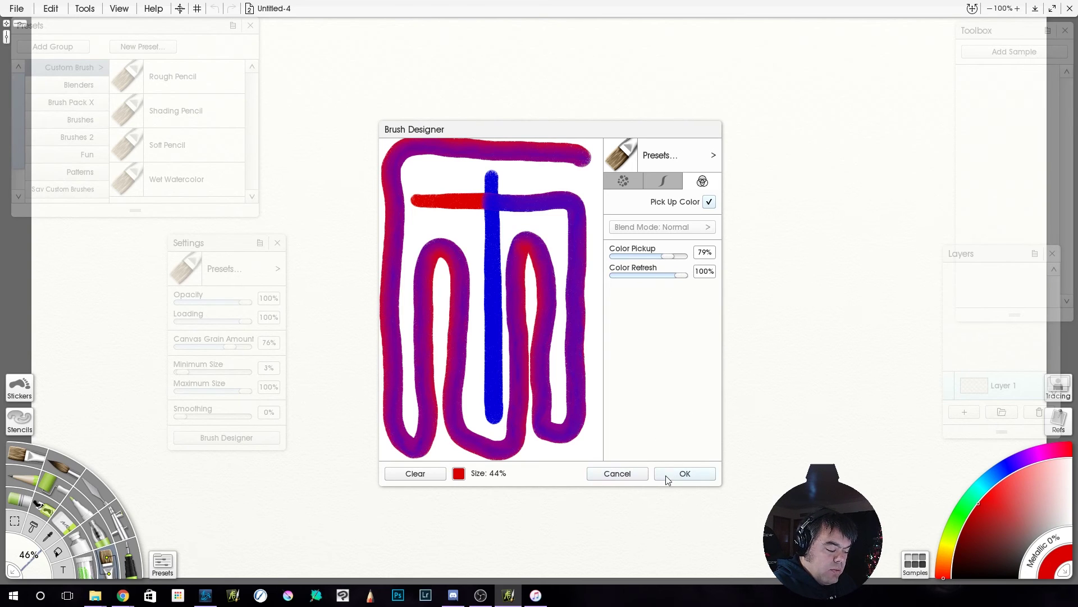
click(417, 473)
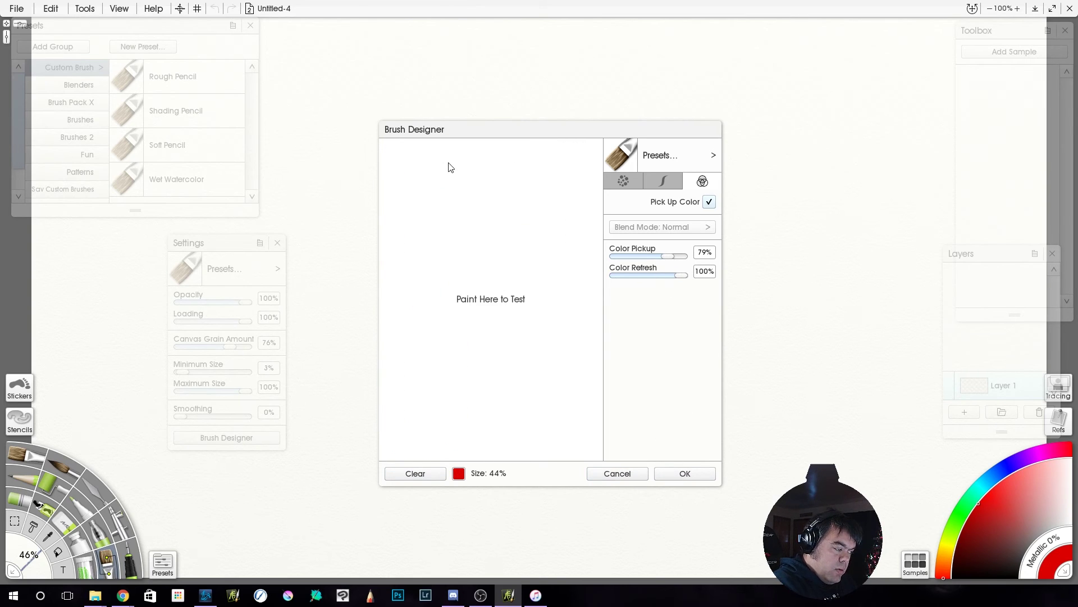
With Color Refresh at 3%, paint a purple stroke across a red line, then clear
drag(416, 160, 416, 451)
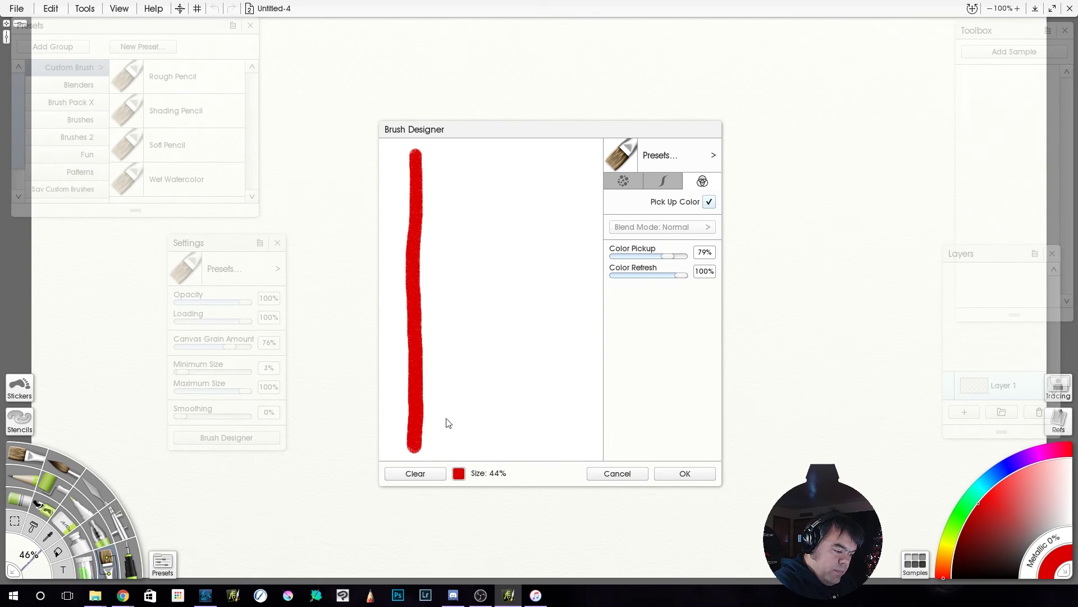
drag(681, 275, 617, 275)
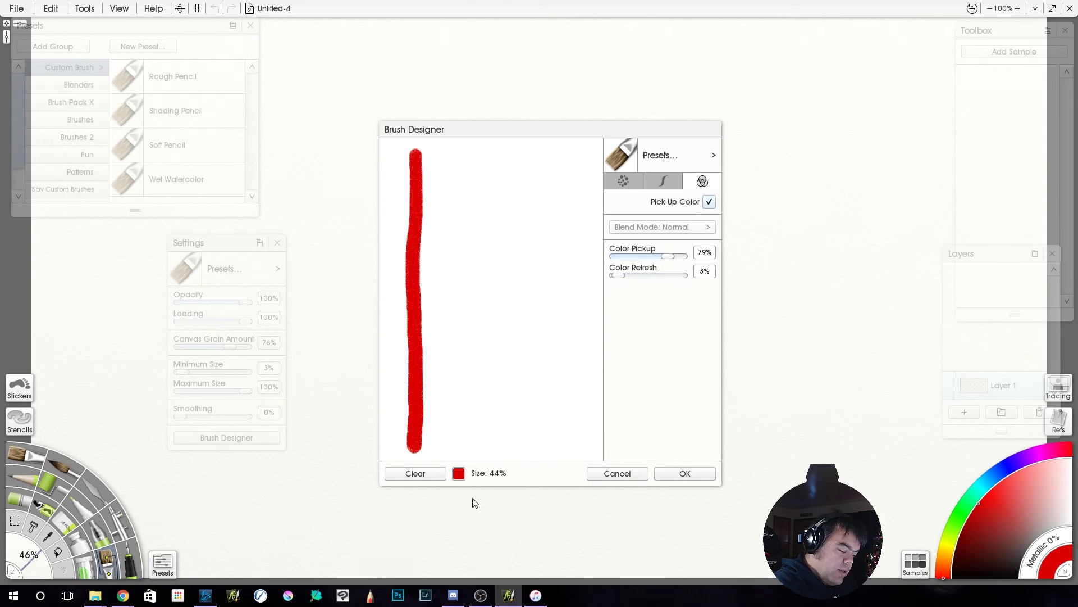
click(459, 474)
drag(477, 356, 504, 356)
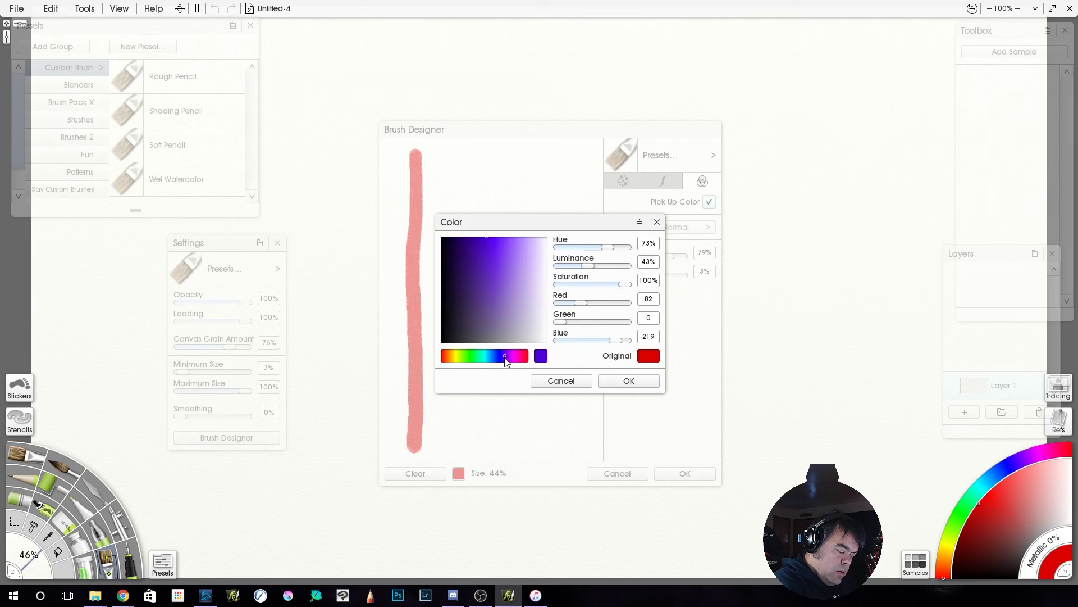
click(620, 381)
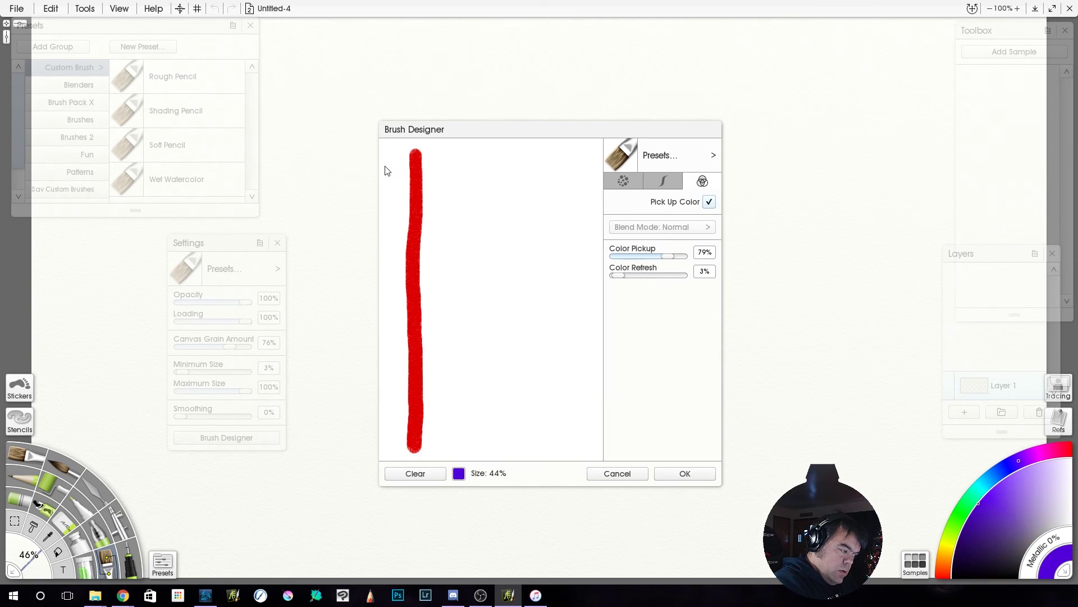
mouse_move(384, 164)
mouse_down()
mouse_move(554, 163)
mouse_move(587, 191)
mouse_move(590, 422)
mouse_move(573, 441)
mouse_move(558, 385)
mouse_move(566, 181)
mouse_move(530, 207)
mouse_move(531, 441)
mouse_move(500, 441)
mouse_move(506, 194)
mouse_move(475, 190)
mouse_move(474, 444)
mouse_move(446, 443)
mouse_move(449, 188)
mouse_up()
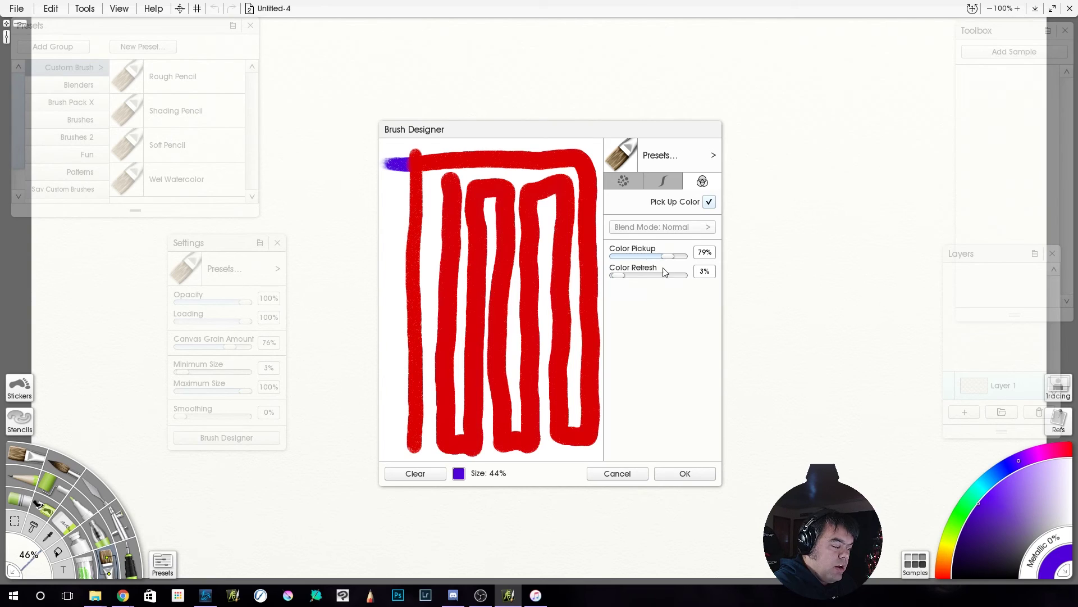
click(422, 477)
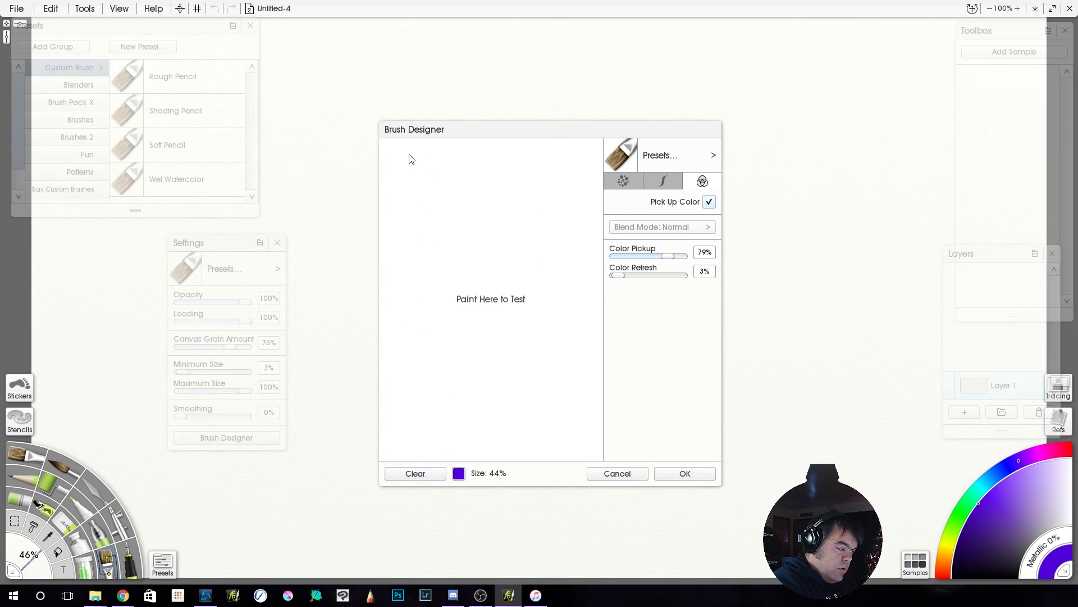
Paint a purple line, then a red zigzag across it at 100% Color Refresh, and clear
drag(408, 159, 410, 464)
click(458, 472)
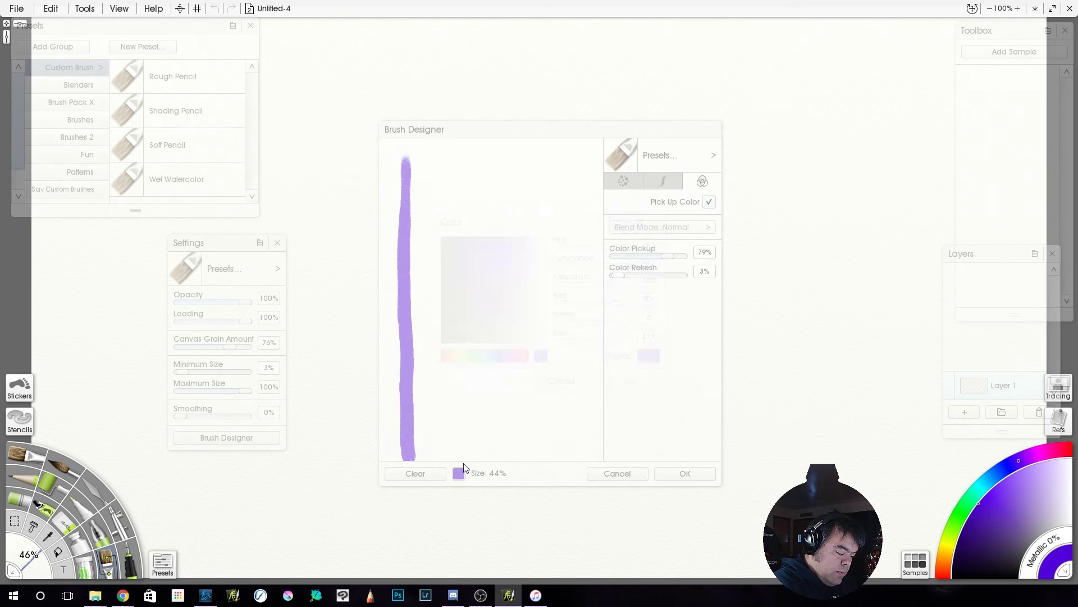
click(443, 356)
click(628, 382)
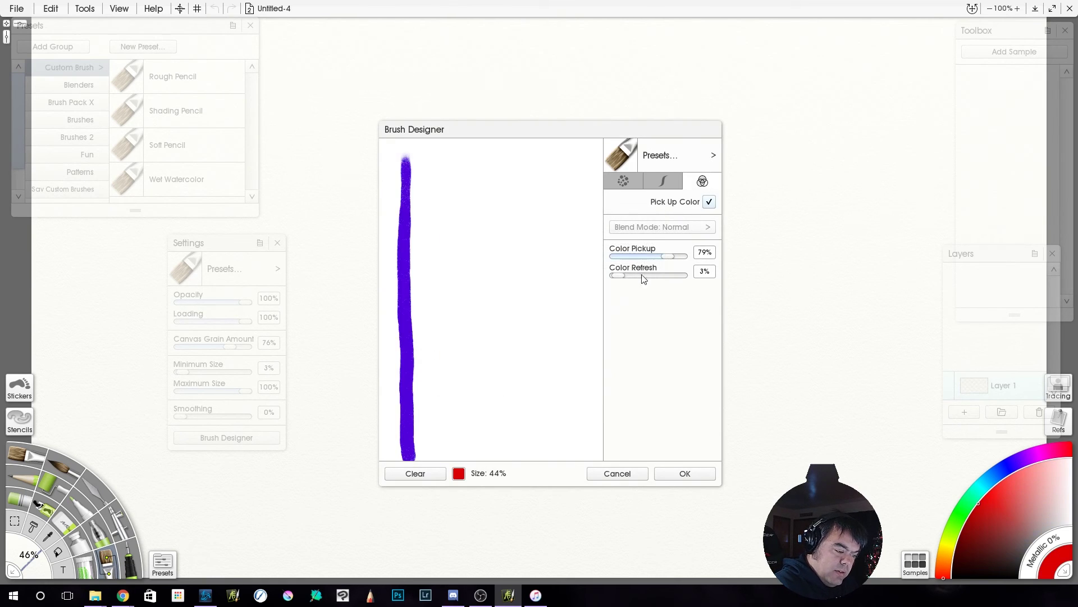
drag(618, 275, 681, 274)
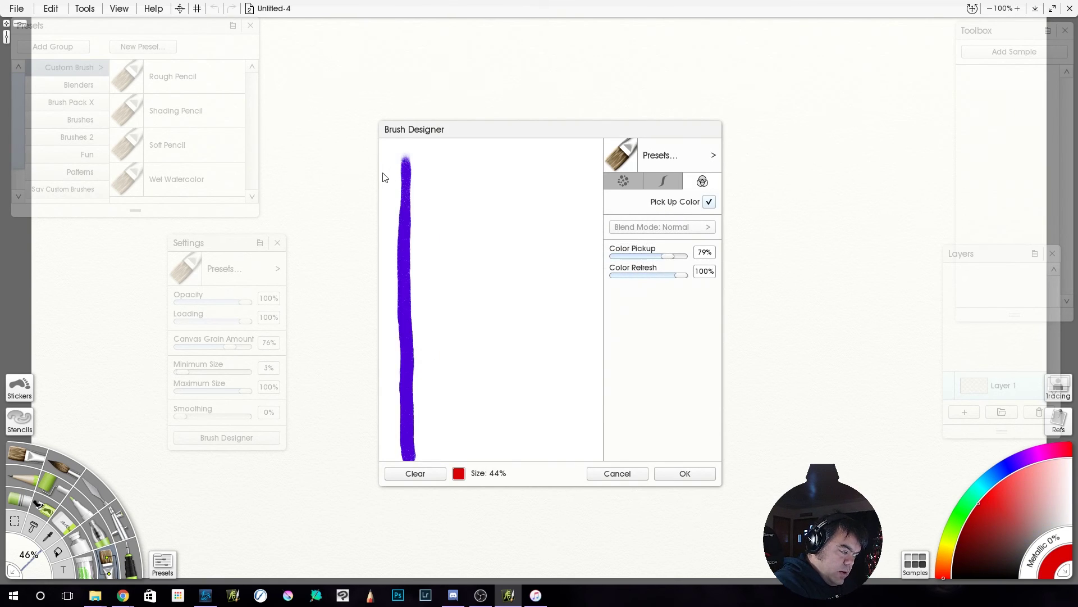
mouse_move(383, 177)
mouse_down()
mouse_move(582, 169)
mouse_move(588, 444)
mouse_move(567, 453)
mouse_move(563, 194)
mouse_move(550, 188)
mouse_move(538, 275)
mouse_move(546, 440)
mouse_move(517, 453)
mouse_up()
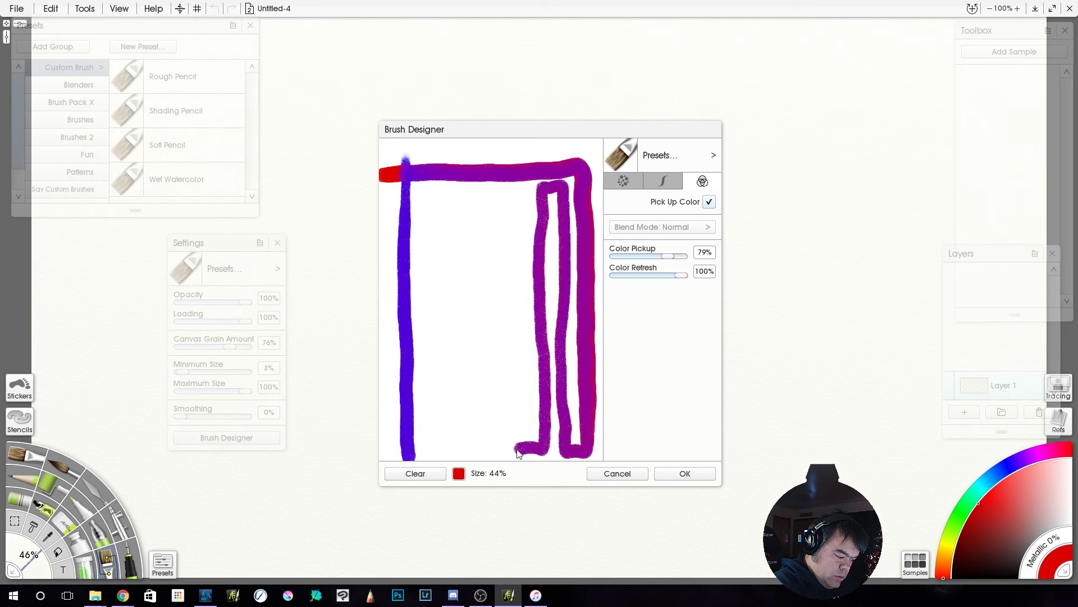
mouse_move(518, 393)
mouse_down()
mouse_move(520, 219)
mouse_move(499, 196)
mouse_move(500, 447)
mouse_move(482, 448)
mouse_move(477, 205)
mouse_move(456, 197)
mouse_move(458, 447)
mouse_move(435, 446)
mouse_move(434, 208)
mouse_move(420, 224)
mouse_up()
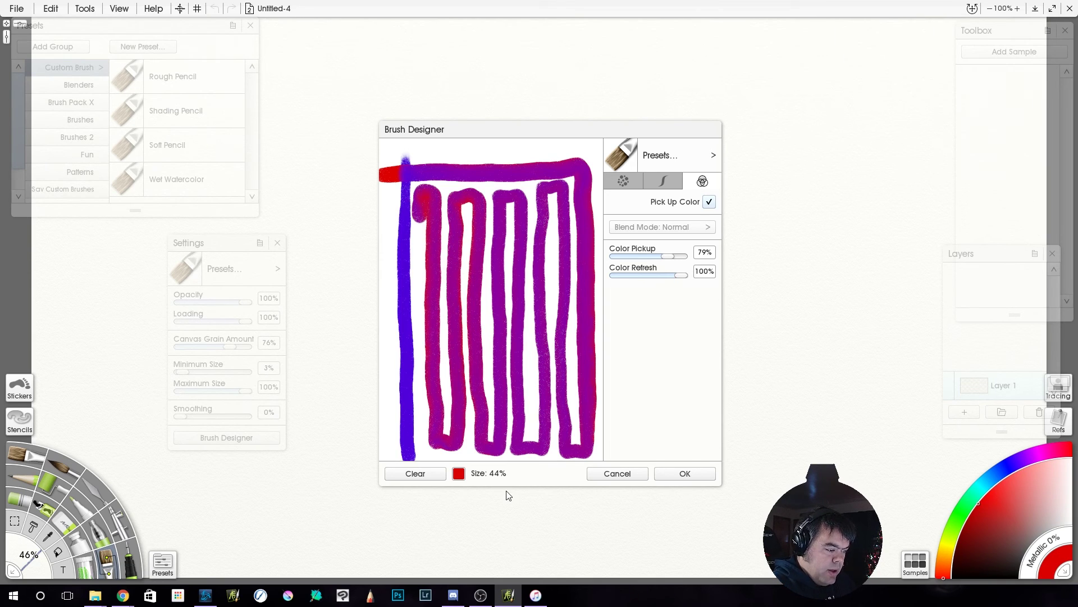
click(419, 477)
Paint a red line, then test blue strokes over it at 50% Color Pickup and 5% Color Refresh
drag(404, 151, 407, 458)
drag(658, 263, 646, 283)
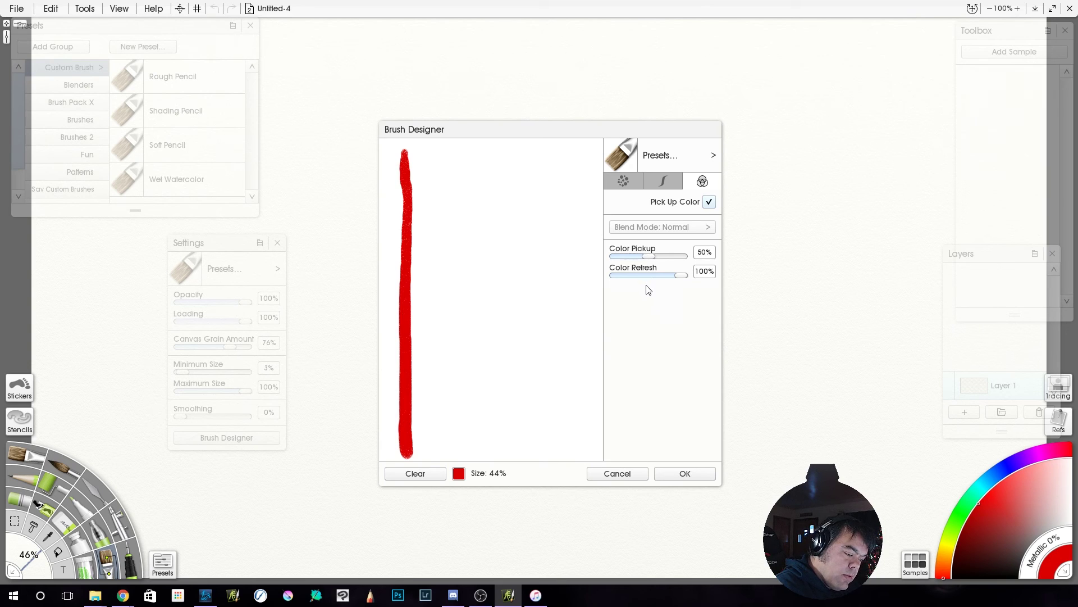
click(459, 473)
click(497, 355)
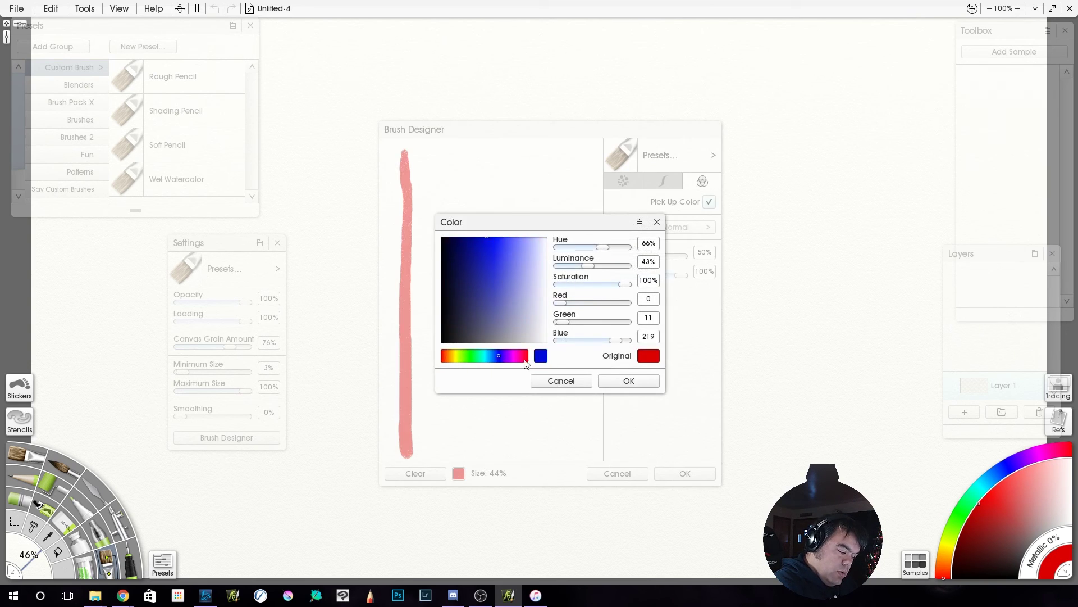
click(630, 380)
mouse_move(388, 164)
mouse_down()
mouse_move(589, 167)
mouse_move(584, 340)
mouse_up()
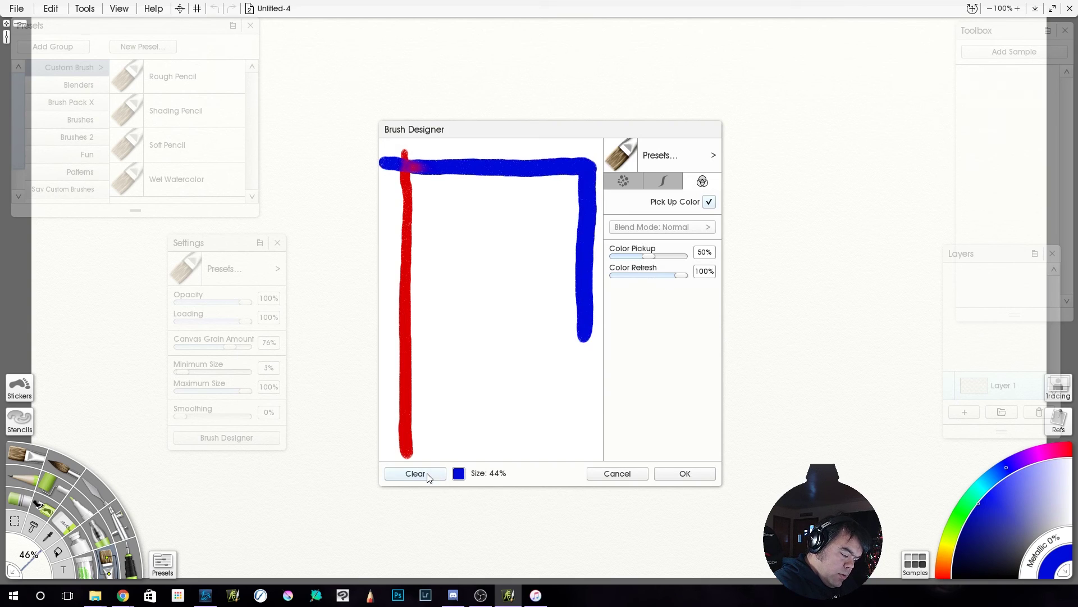
mouse_move(384, 179)
mouse_down()
mouse_move(562, 198)
mouse_move(556, 361)
mouse_up()
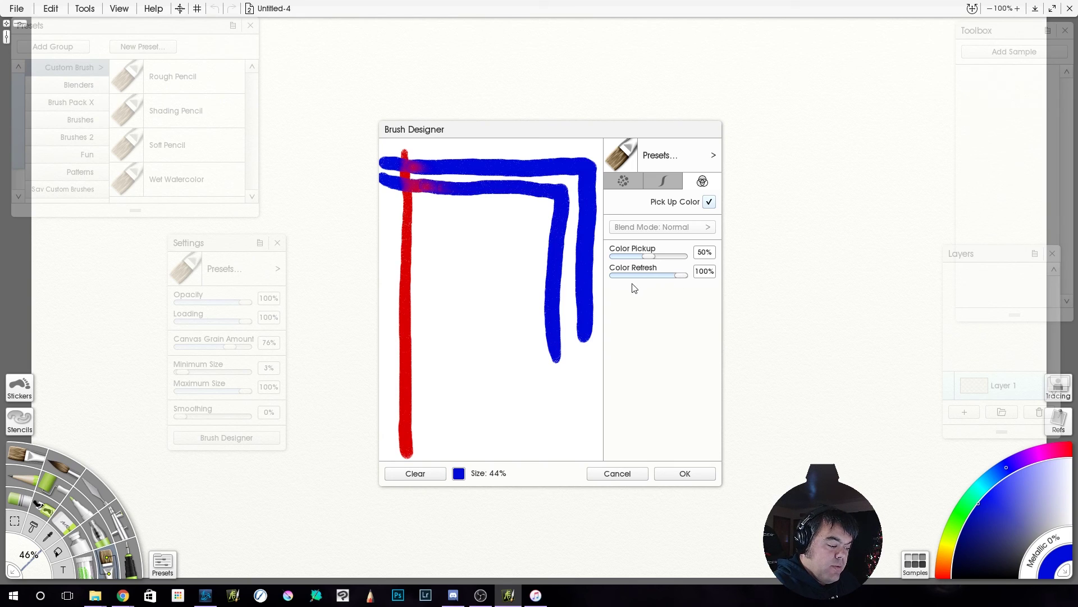
drag(679, 276, 629, 278)
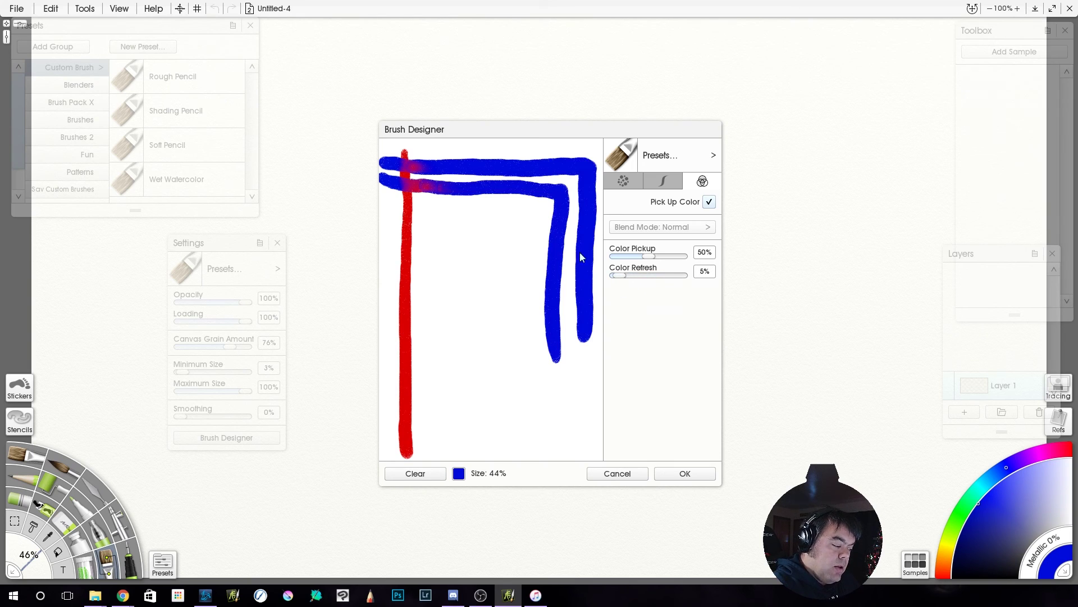
mouse_move(385, 209)
mouse_down()
mouse_move(530, 211)
mouse_move(528, 437)
mouse_move(505, 441)
mouse_move(502, 255)
mouse_move(482, 245)
mouse_up()
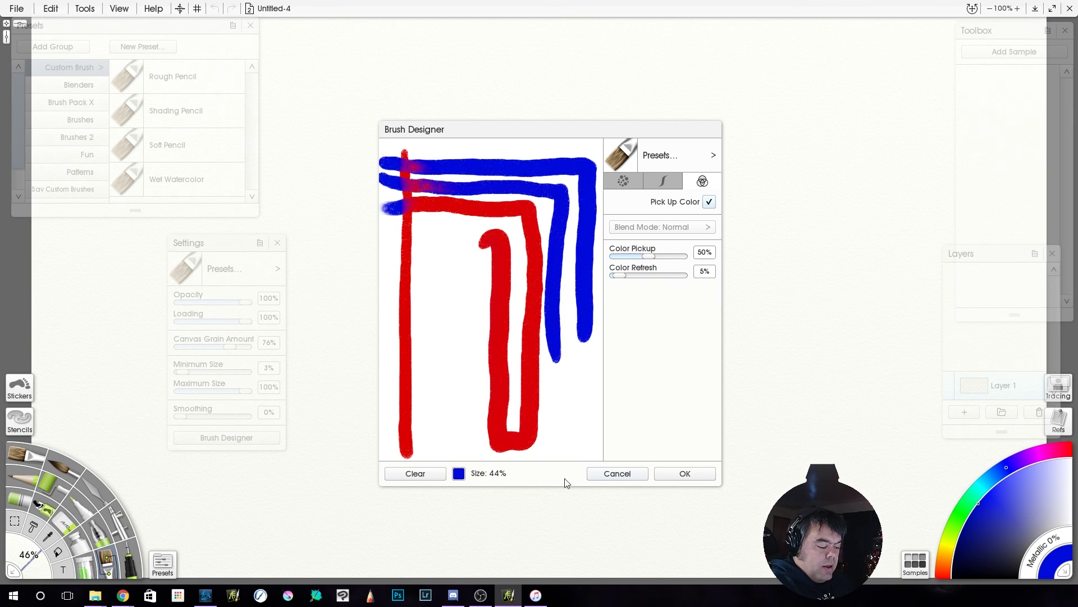
Cancel the Brush Designer and dismiss the brush settings options menu
click(618, 475)
click(260, 243)
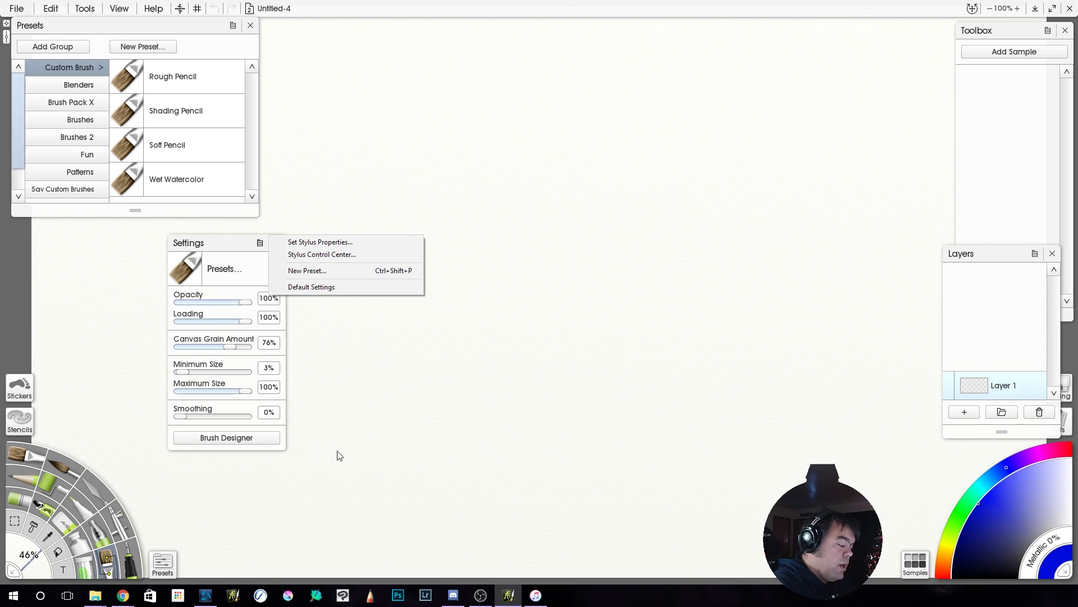
click(356, 446)
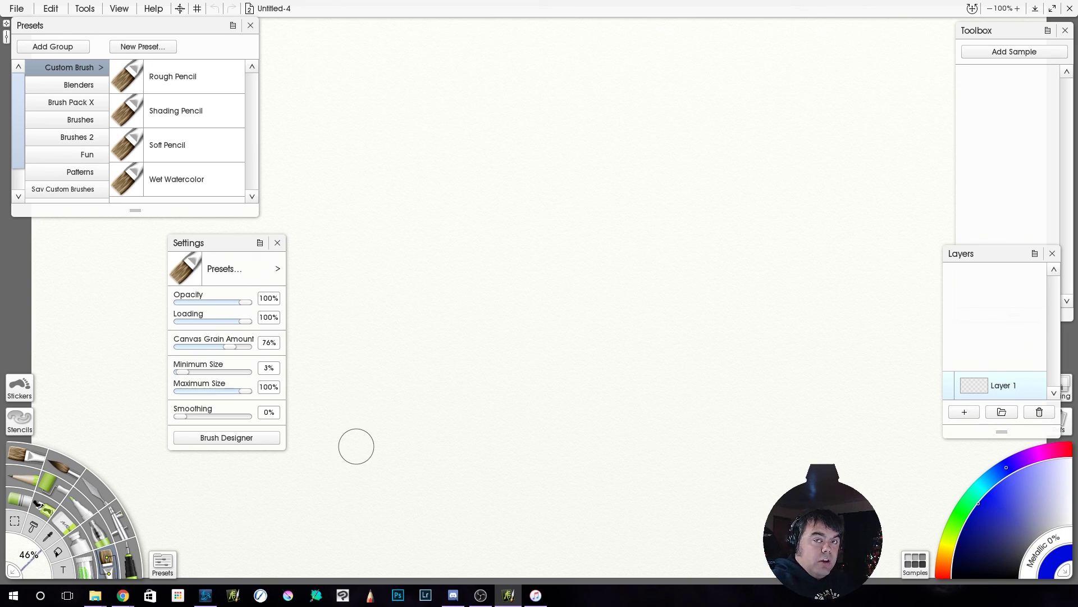